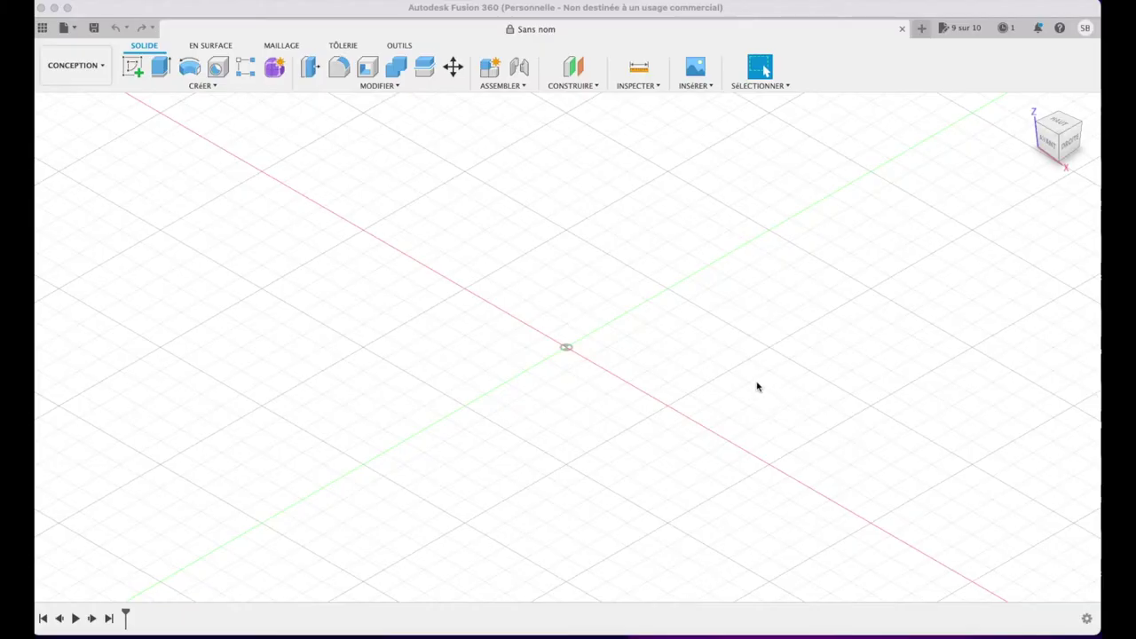
# - Insert 144441437.jpg from the computer as a canvas on the XY plane at scale 5
pyautogui.click(695, 85)
pyautogui.click(702, 127)
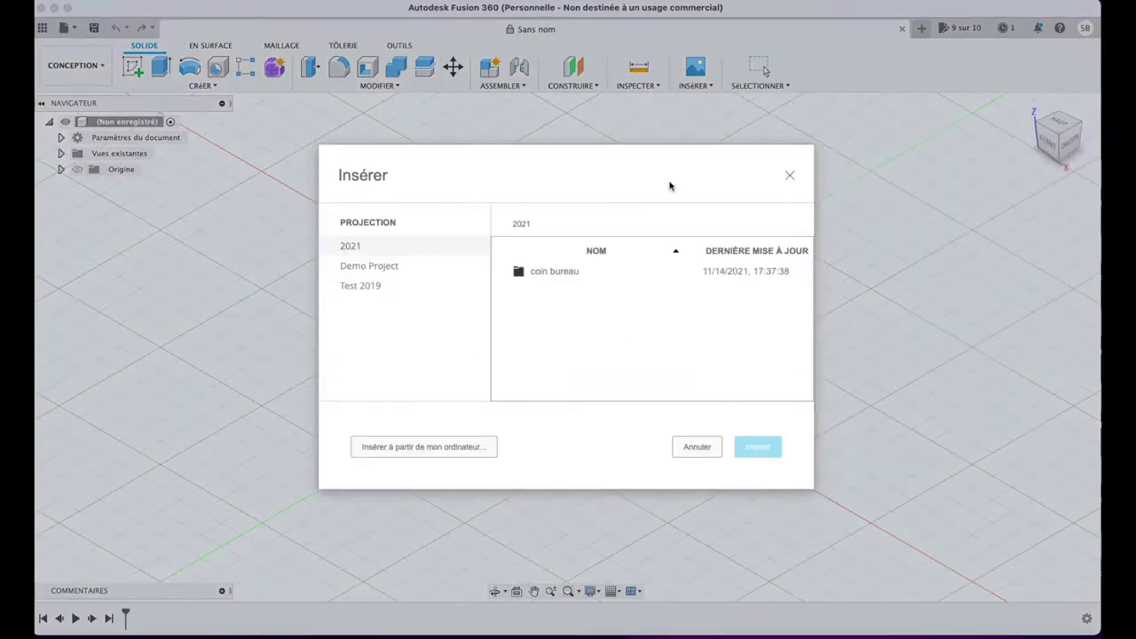
pyautogui.click(426, 448)
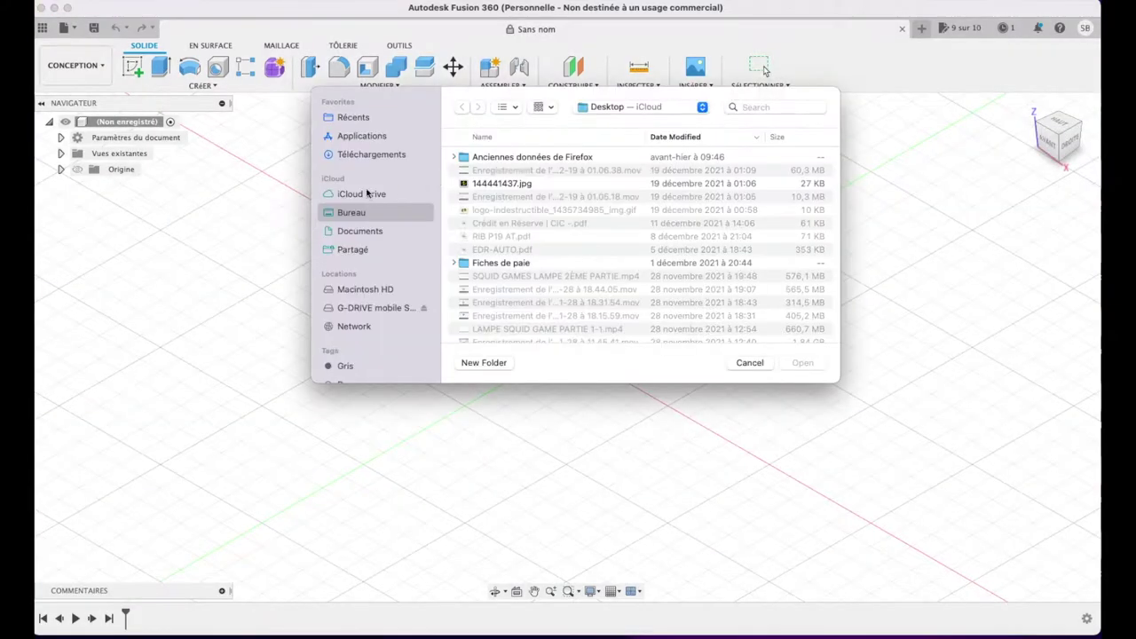
pyautogui.click(511, 184)
pyautogui.click(802, 362)
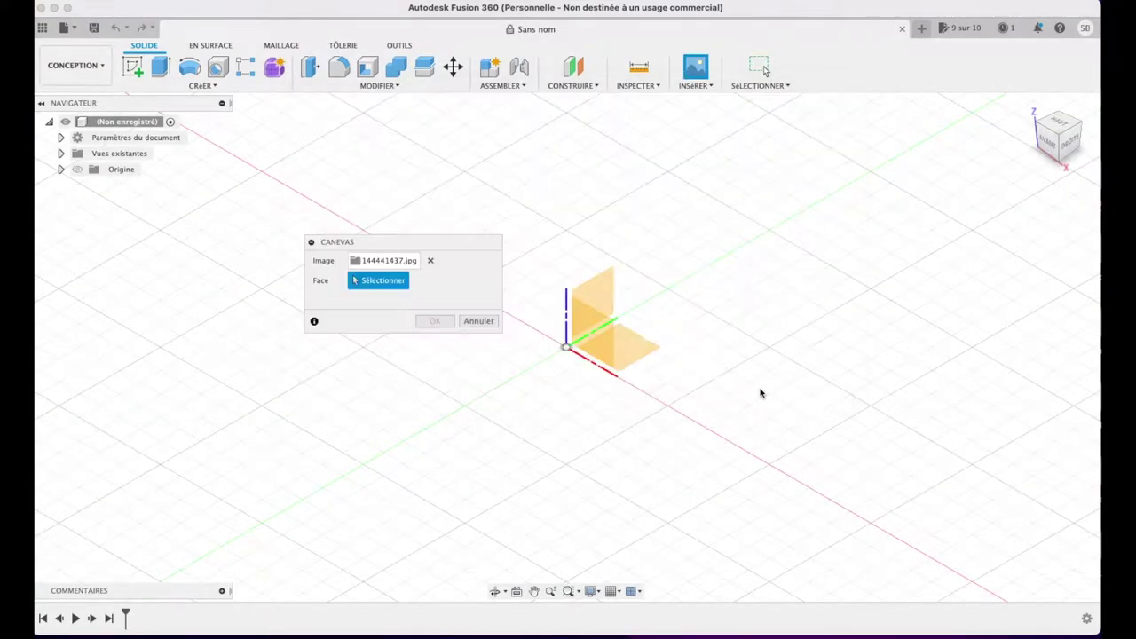
pyautogui.click(612, 351)
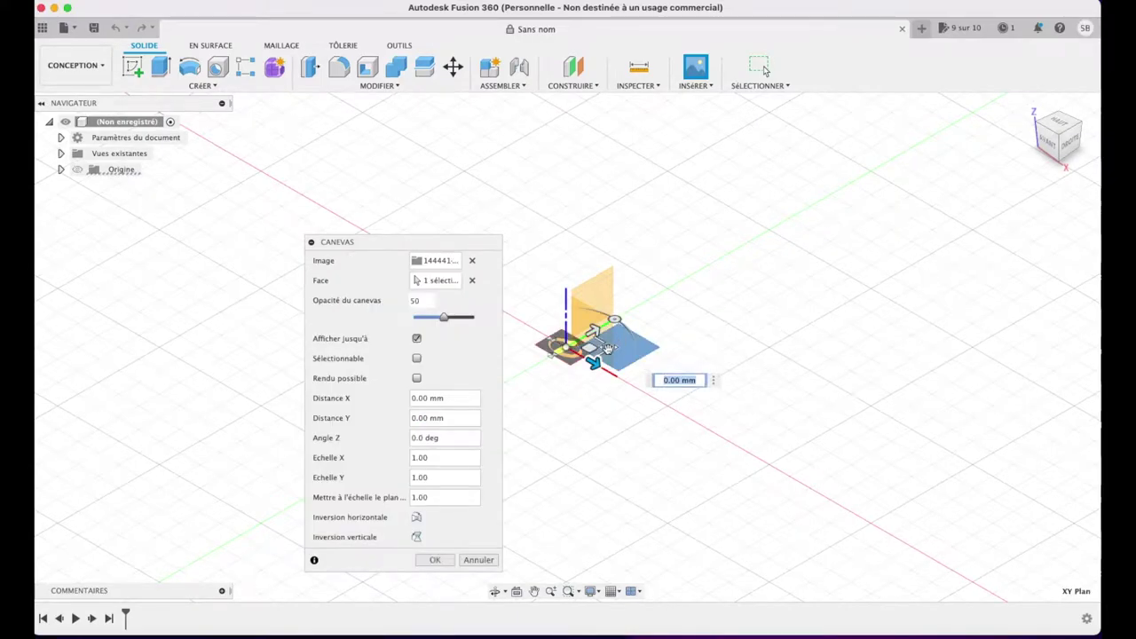
pyautogui.moveTo(608, 348); pyautogui.dragTo(856, 346)
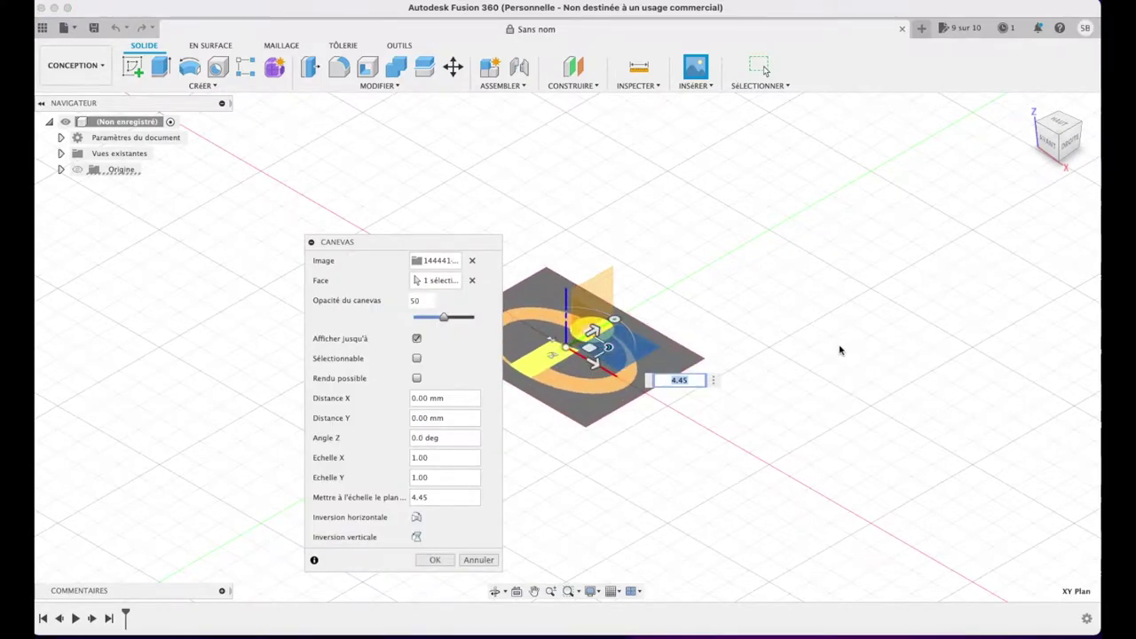
pyautogui.write('5')
pyautogui.click(434, 560)
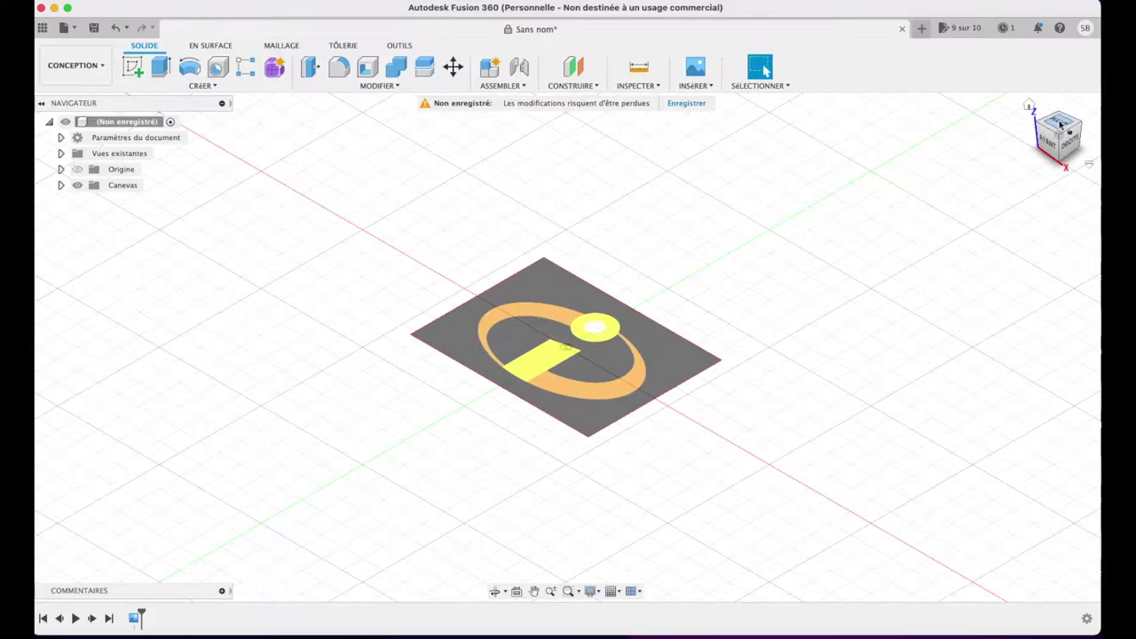
# - Switch to the Top view with the logo upright and zoom to frame the canvas
pyautogui.click(1059, 127)
pyautogui.click(1084, 107)
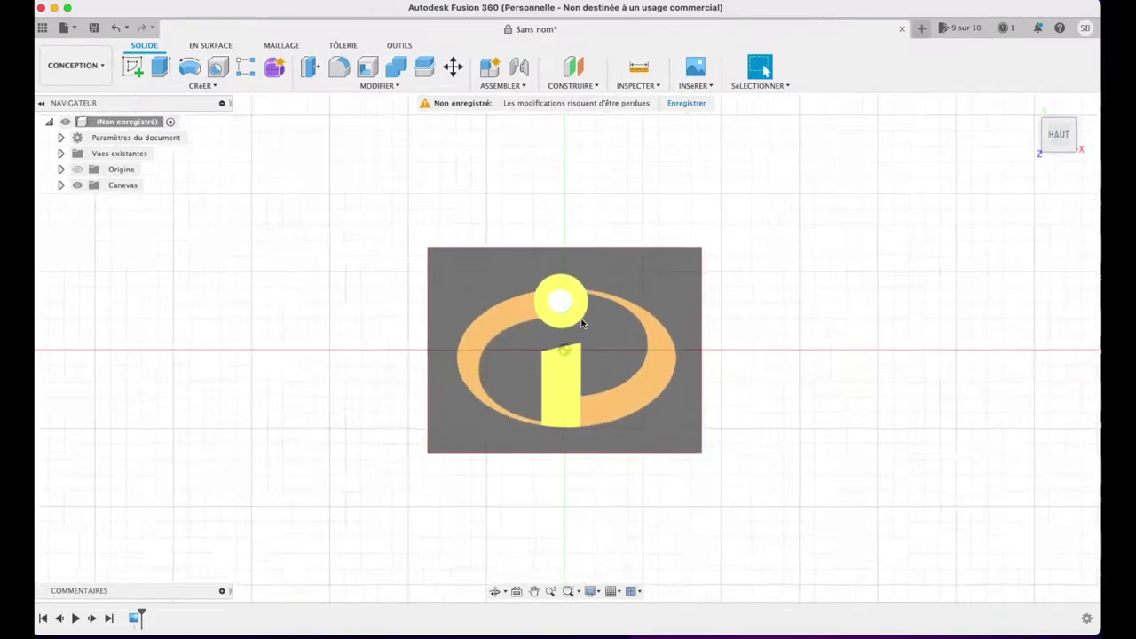
pyautogui.scroll(5, 583, 323)
pyautogui.scroll(-1, 583, 322)
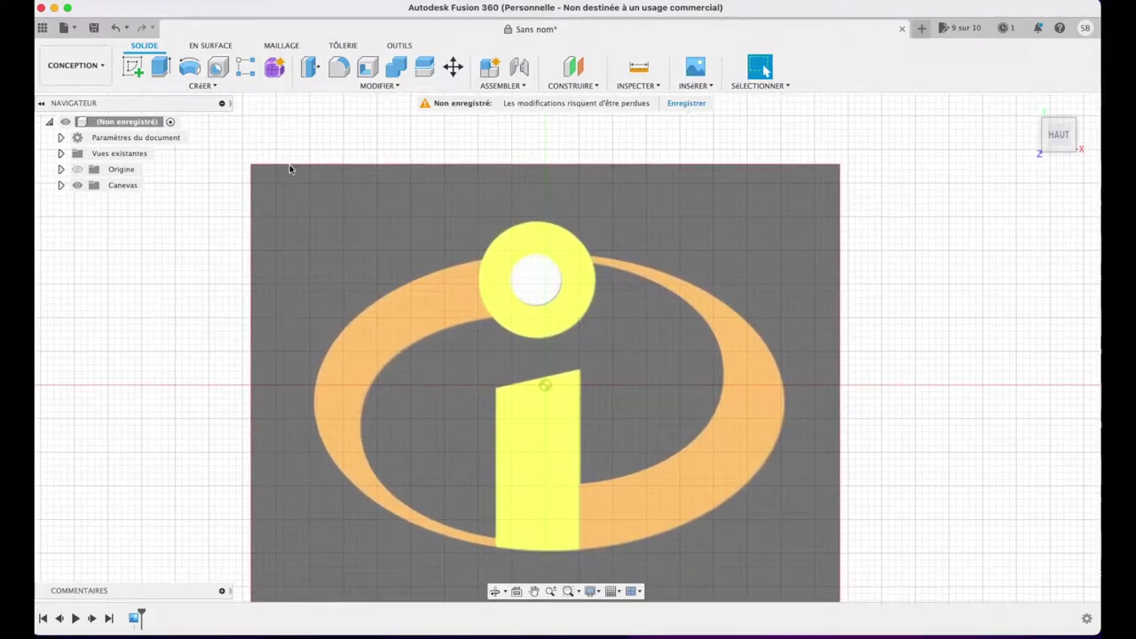
pyautogui.click(133, 67)
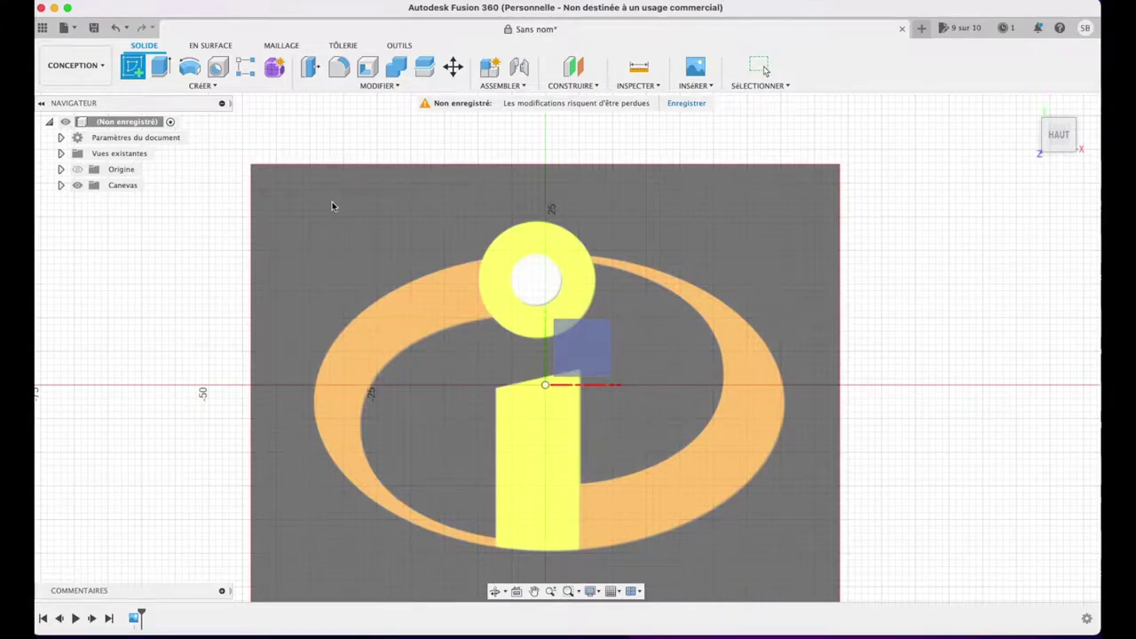
# - Start a sketch on the canvas plane and draw a rectangle covering the whole canvas
pyautogui.click(332, 206)
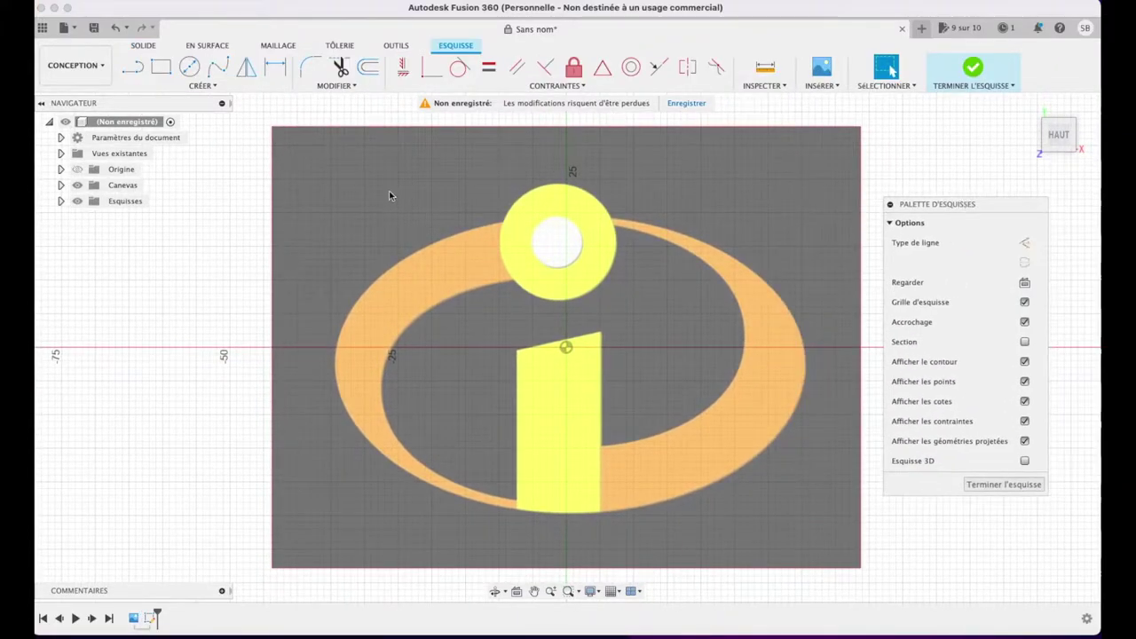
pyautogui.click(160, 67)
pyautogui.click(273, 127)
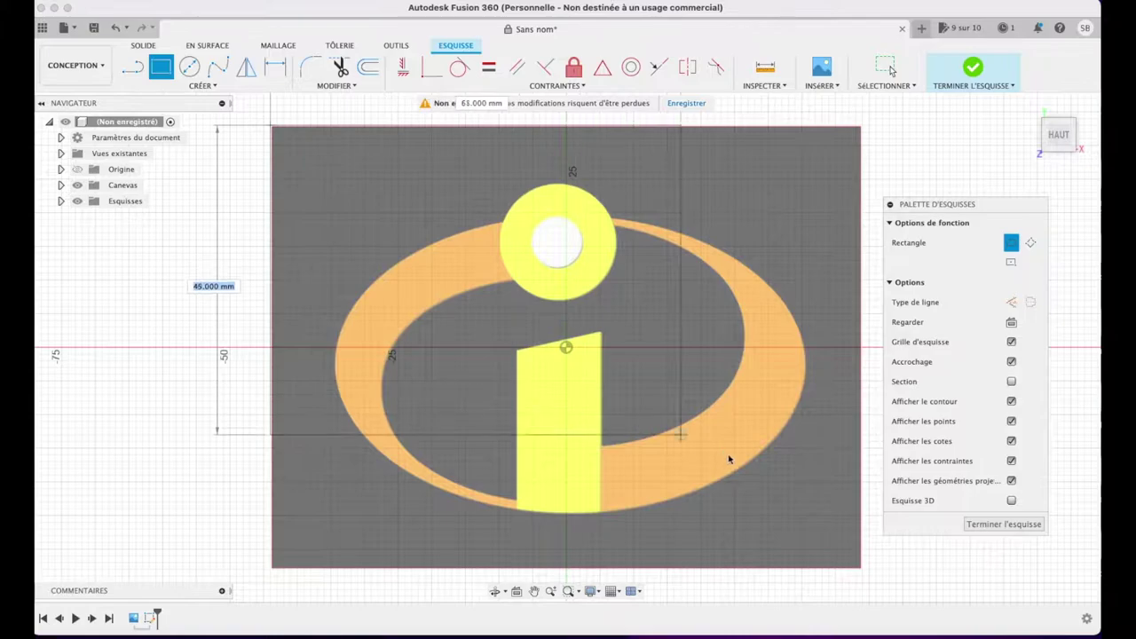
pyautogui.click(861, 568)
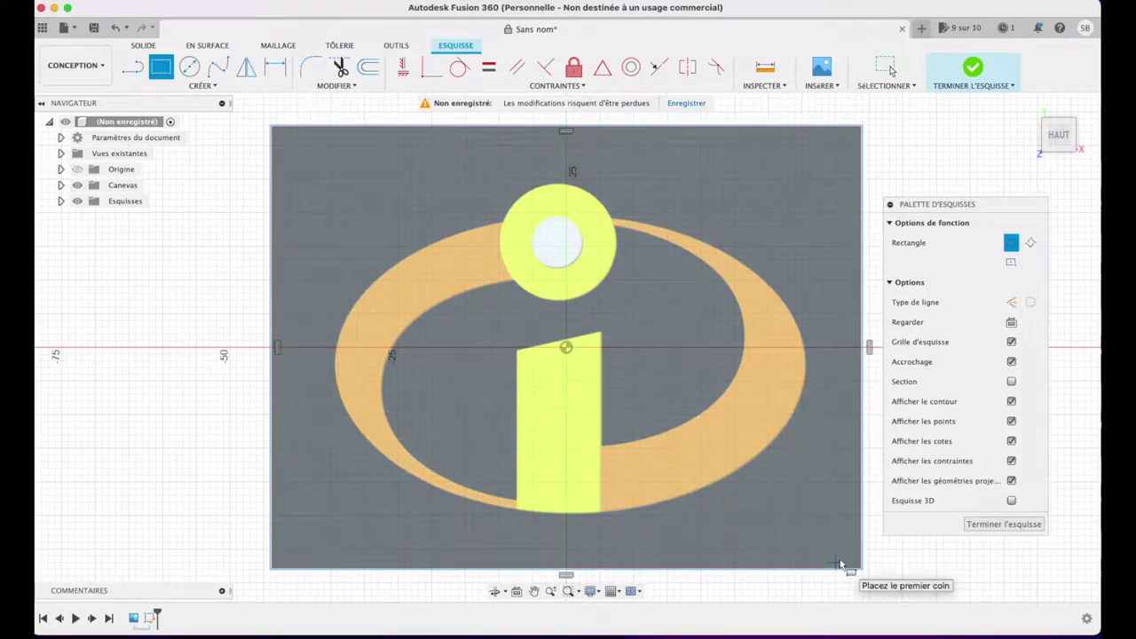
# - Draw 2-point circles around the yellow dot and its inner white hole
pyautogui.click(189, 67)
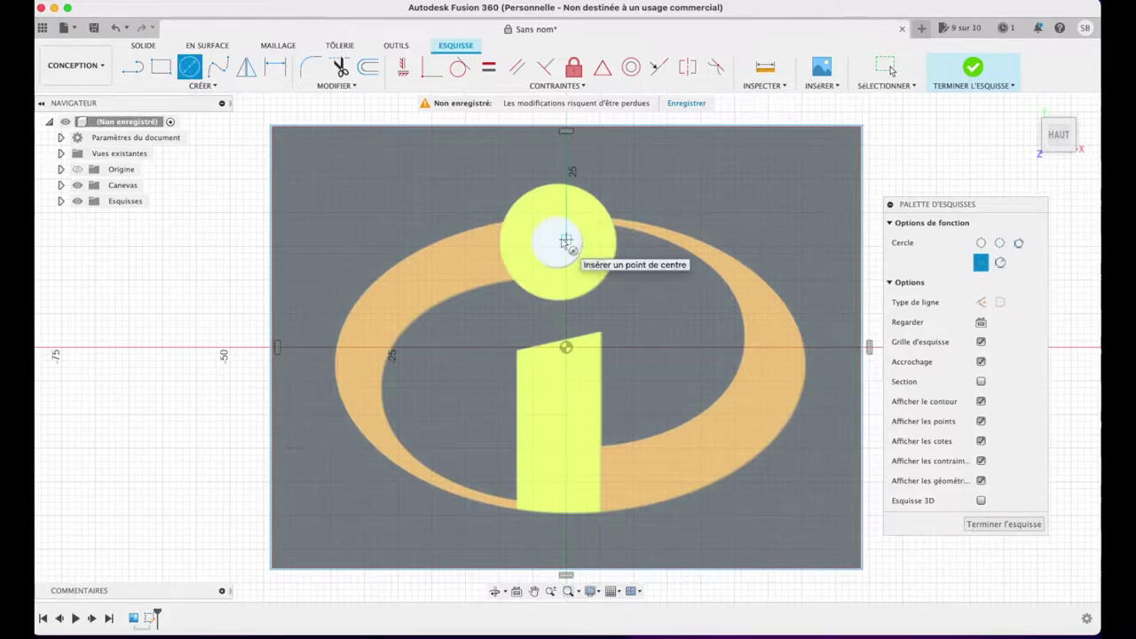
pyautogui.click(201, 85)
pyautogui.click(359, 142)
pyautogui.click(503, 243)
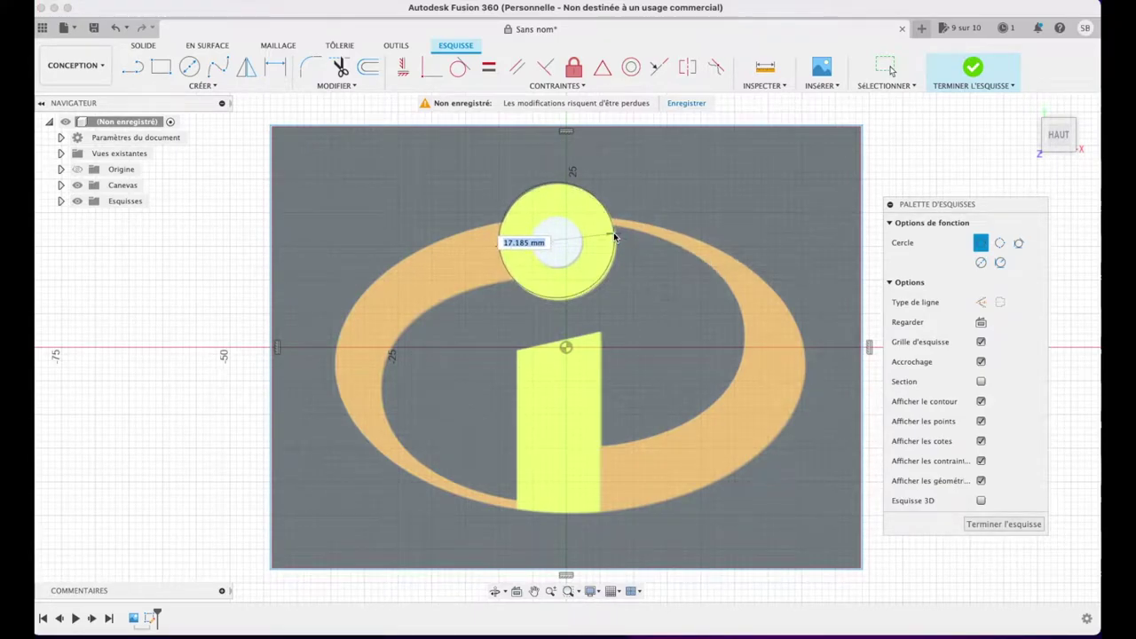
pyautogui.click(615, 238)
pyautogui.click(556, 242)
pyautogui.press('Escape')
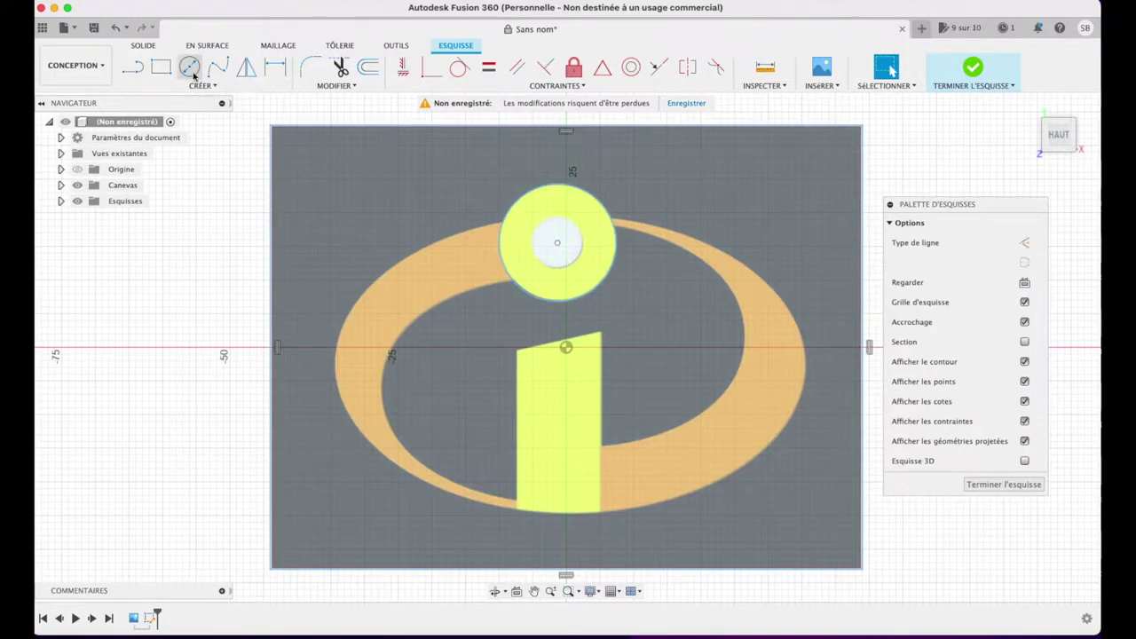
pyautogui.click(202, 85)
pyautogui.moveTo(201, 128)
pyautogui.click(366, 142)
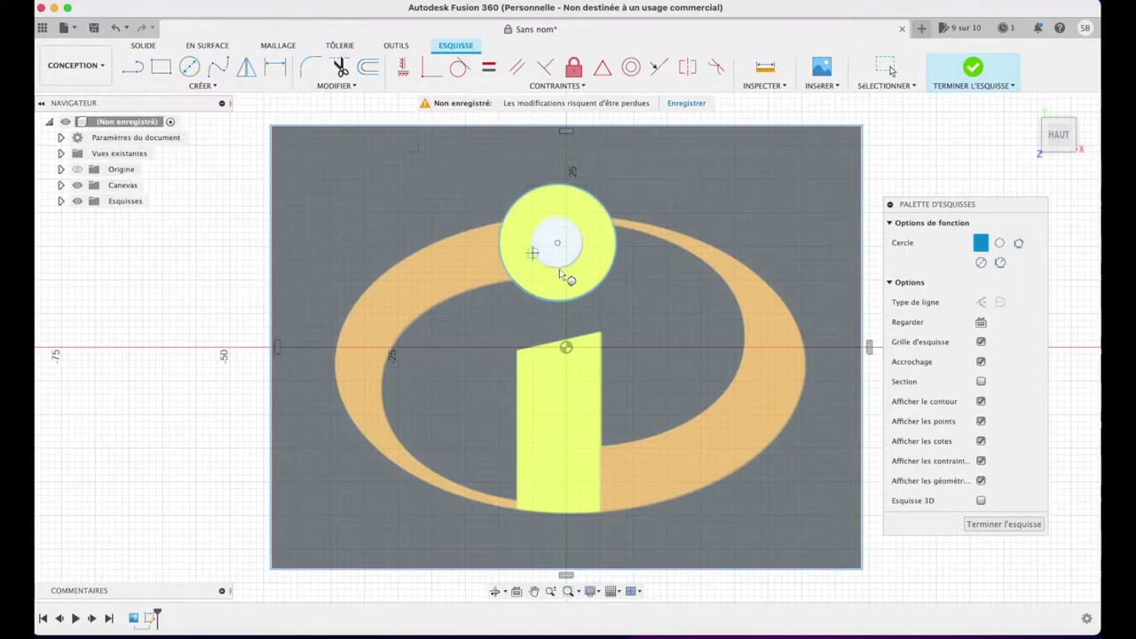
pyautogui.click(556, 242)
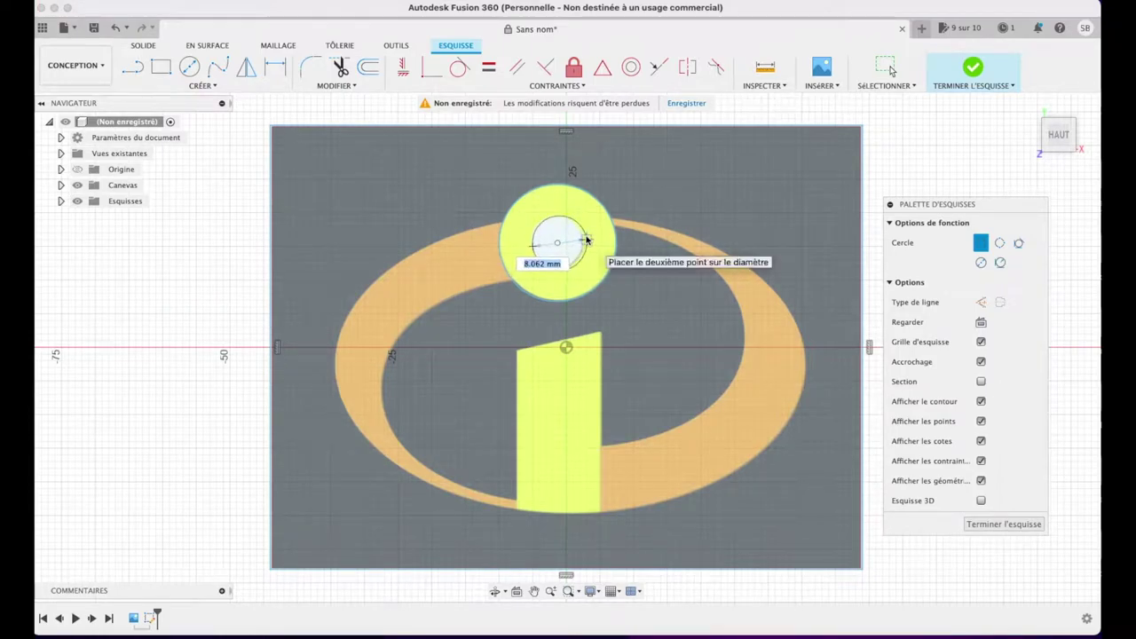
pyautogui.click(583, 240)
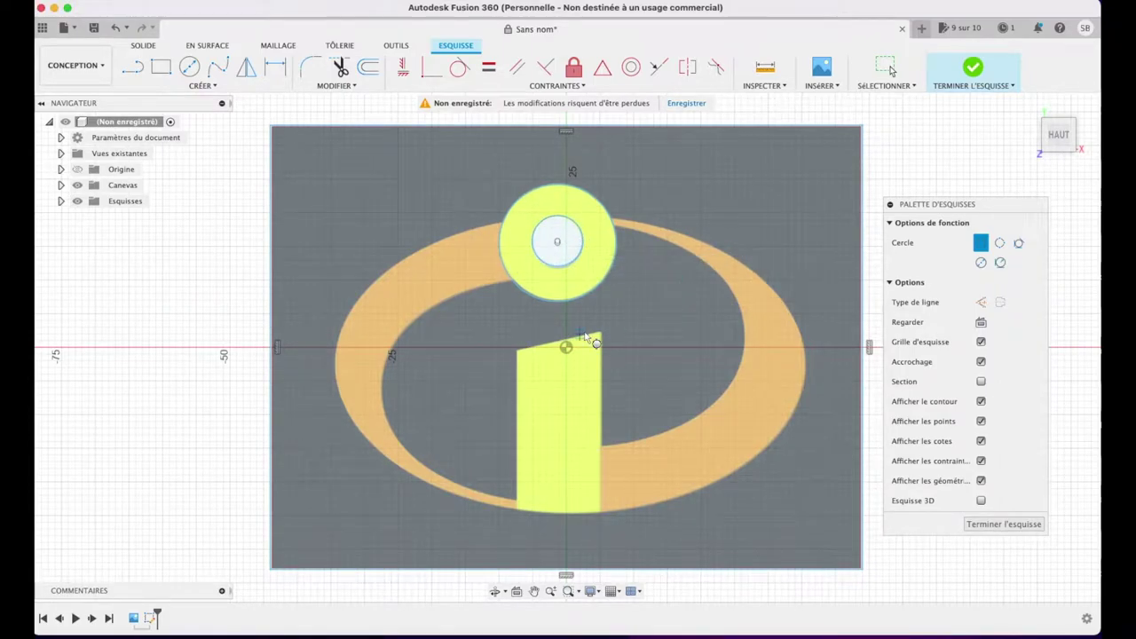
# - Draw lines along the stem's slanted top edge and its right edge
pyautogui.press('l')
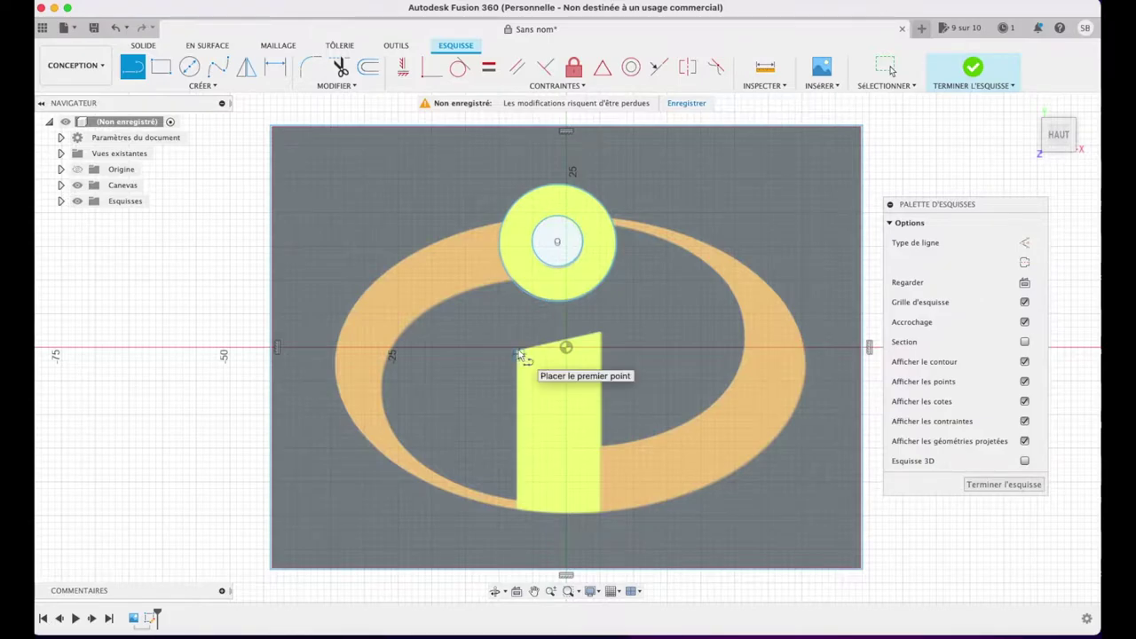
pyautogui.scroll(5, 520, 355)
pyautogui.scroll(-3, 520, 355)
pyautogui.scroll(2, 520, 356)
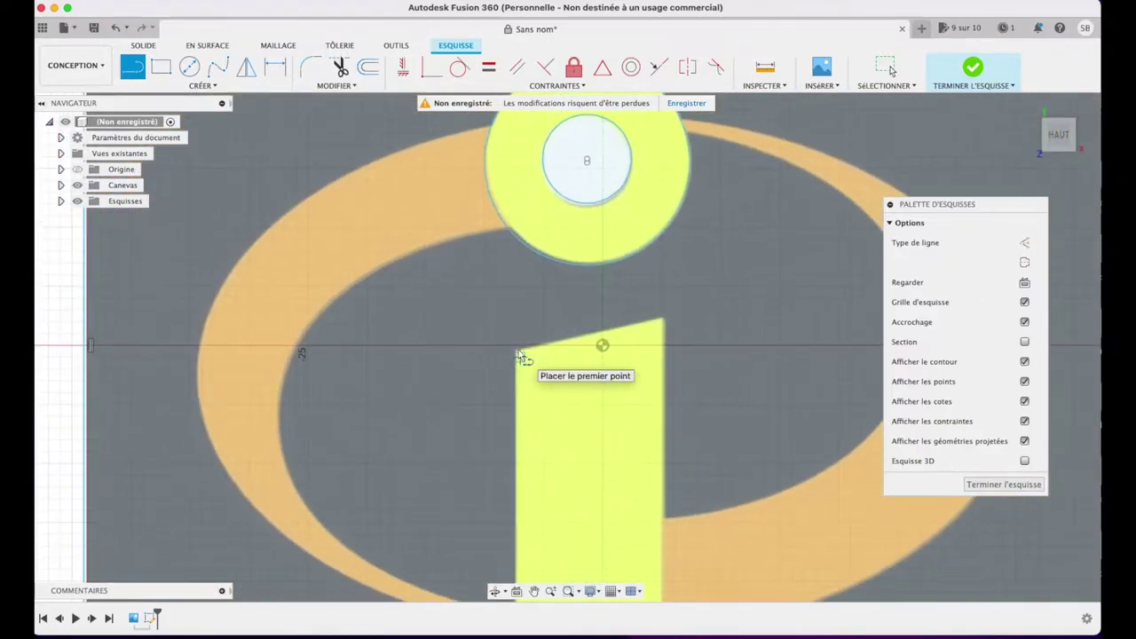
pyautogui.click(533, 591)
pyautogui.moveTo(568, 486); pyautogui.dragTo(531, 371)
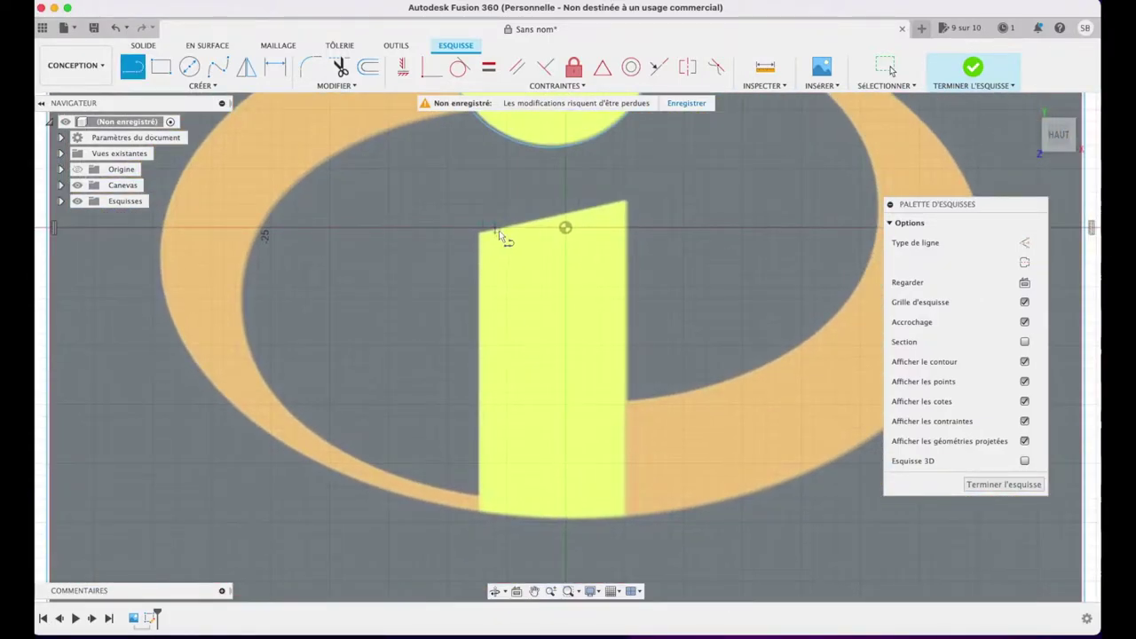
pyautogui.click(480, 233)
pyautogui.click(627, 202)
pyautogui.click(628, 514)
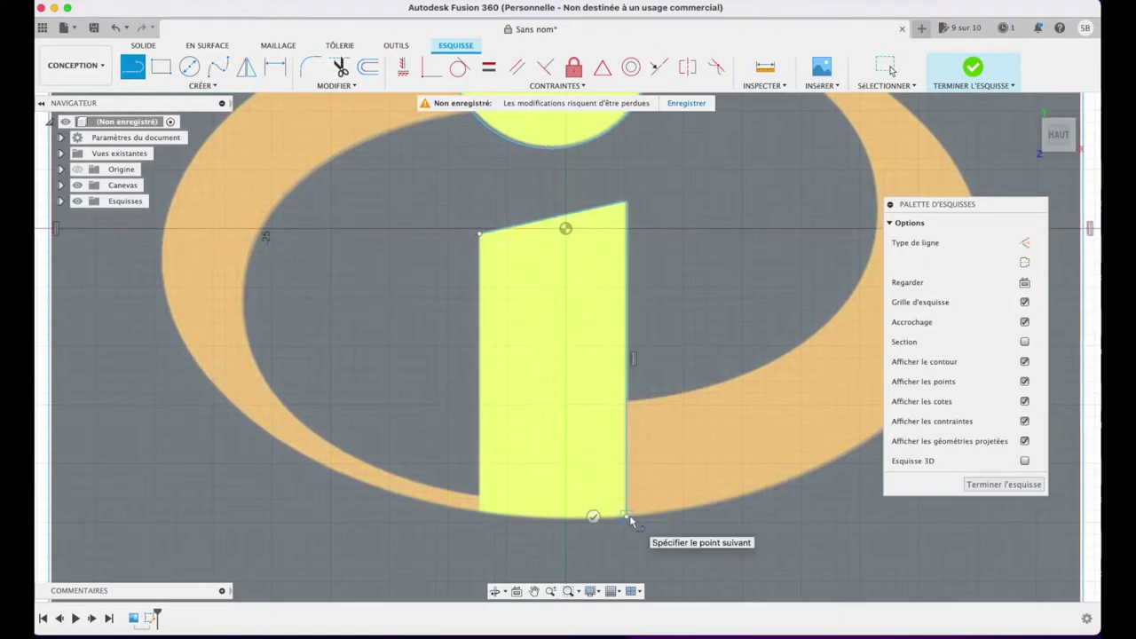
pyautogui.press('Escape')
# - Draw the stem's left and bottom edges to close its outline
pyautogui.click(480, 235)
pyautogui.click(480, 511)
pyautogui.click(627, 515)
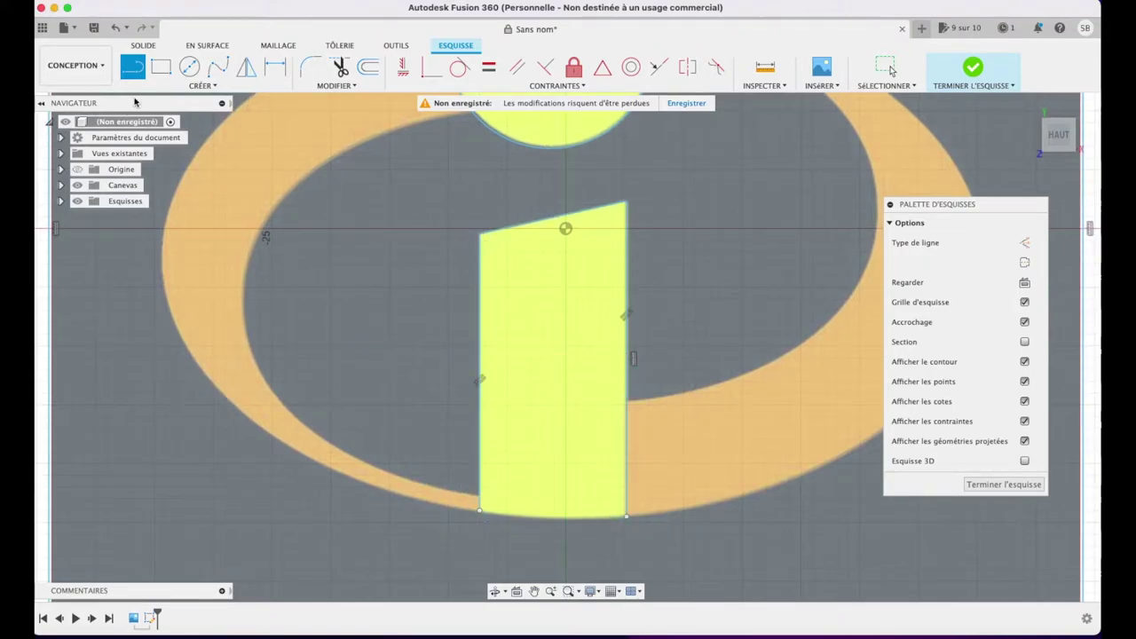
pyautogui.click(201, 85)
pyautogui.click(358, 142)
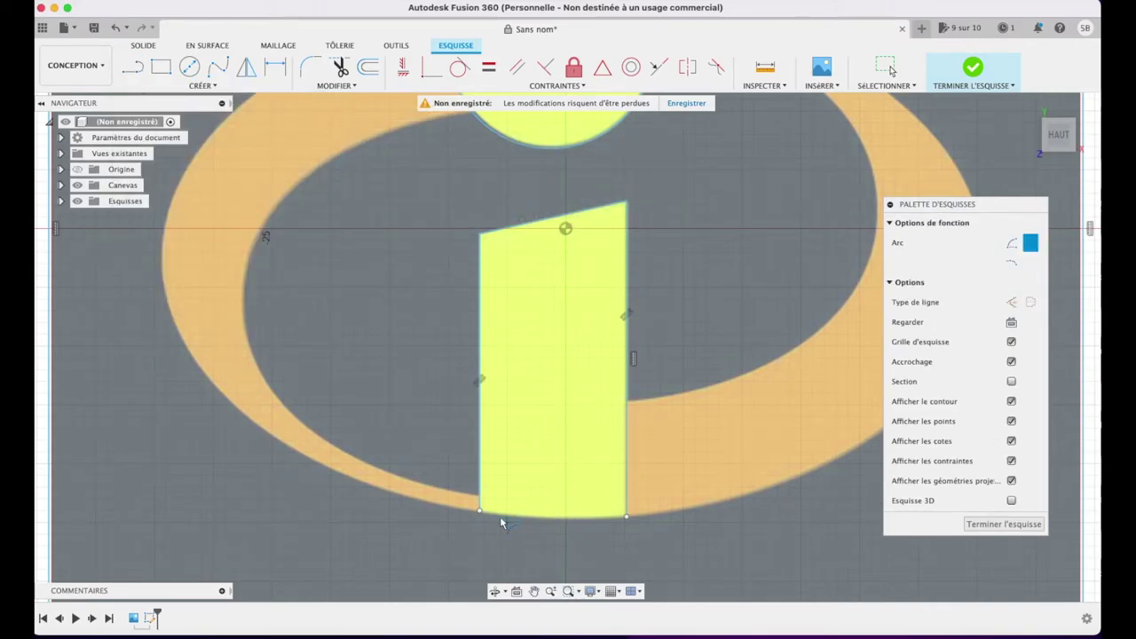
# - Add a 3-point arc across the stem's rounded bottom
pyautogui.click(626, 517)
pyautogui.click(558, 519)
pyautogui.scroll(-2, 686, 391)
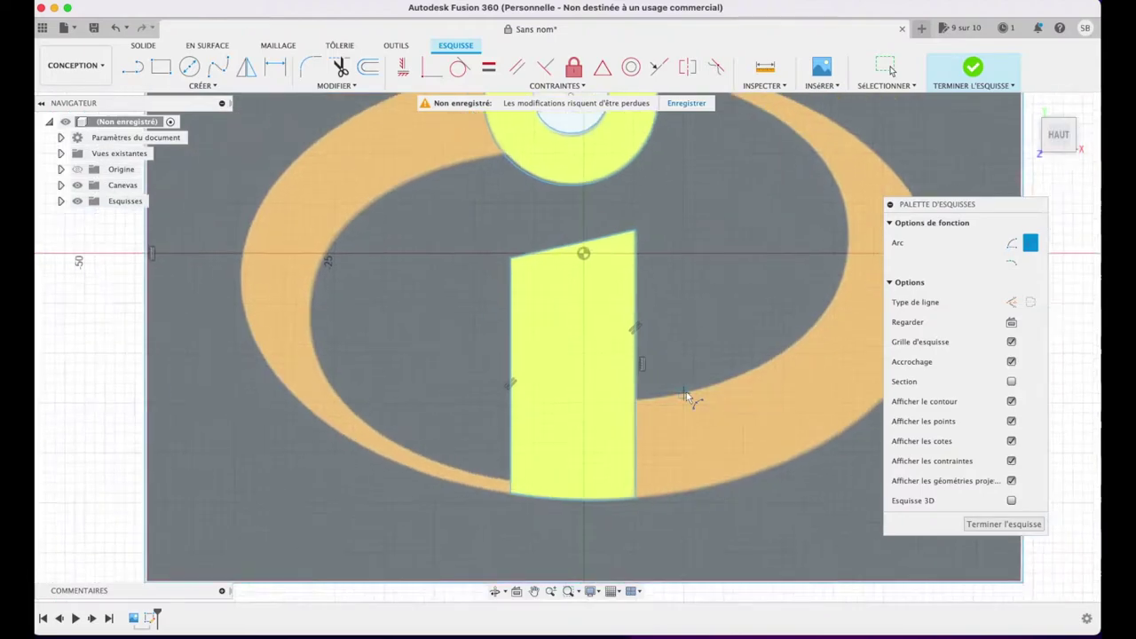
pyautogui.scroll(-3, 686, 391)
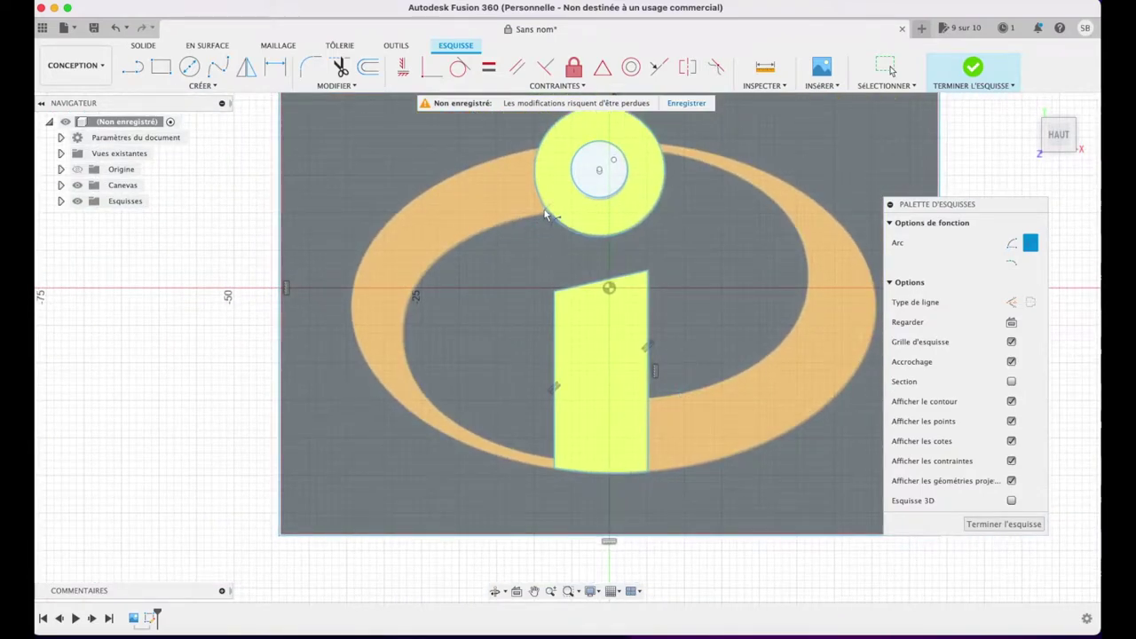
# - Trace the swoosh's inner curve with three 3-point arcs from the dot down to the stem
pyautogui.click(548, 213)
pyautogui.click(414, 292)
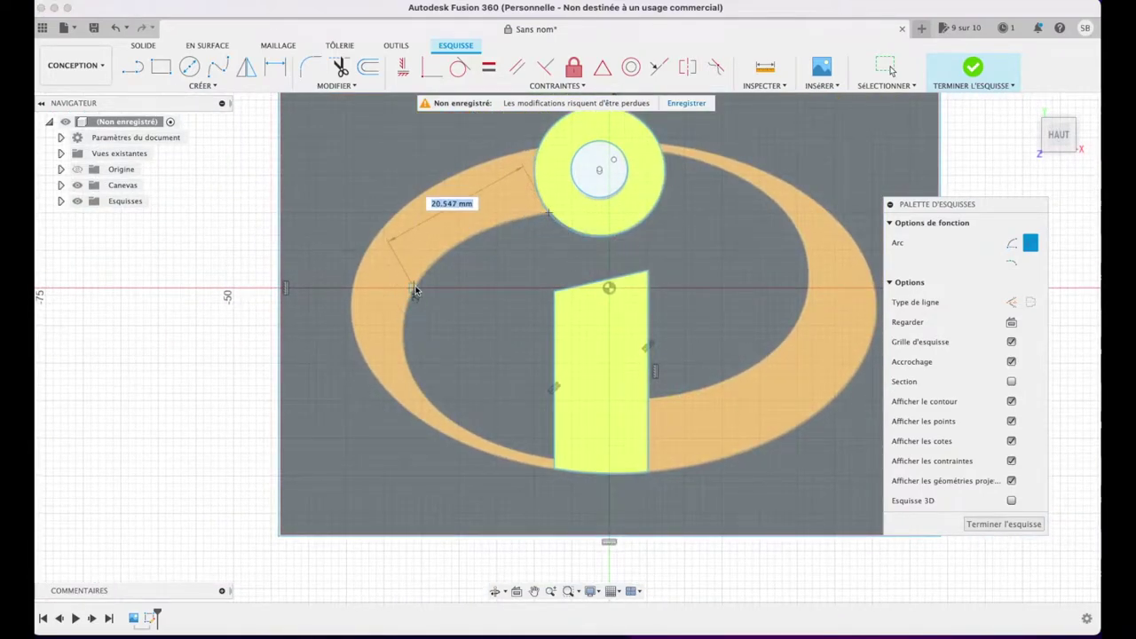
pyautogui.click(479, 230)
pyautogui.click(415, 293)
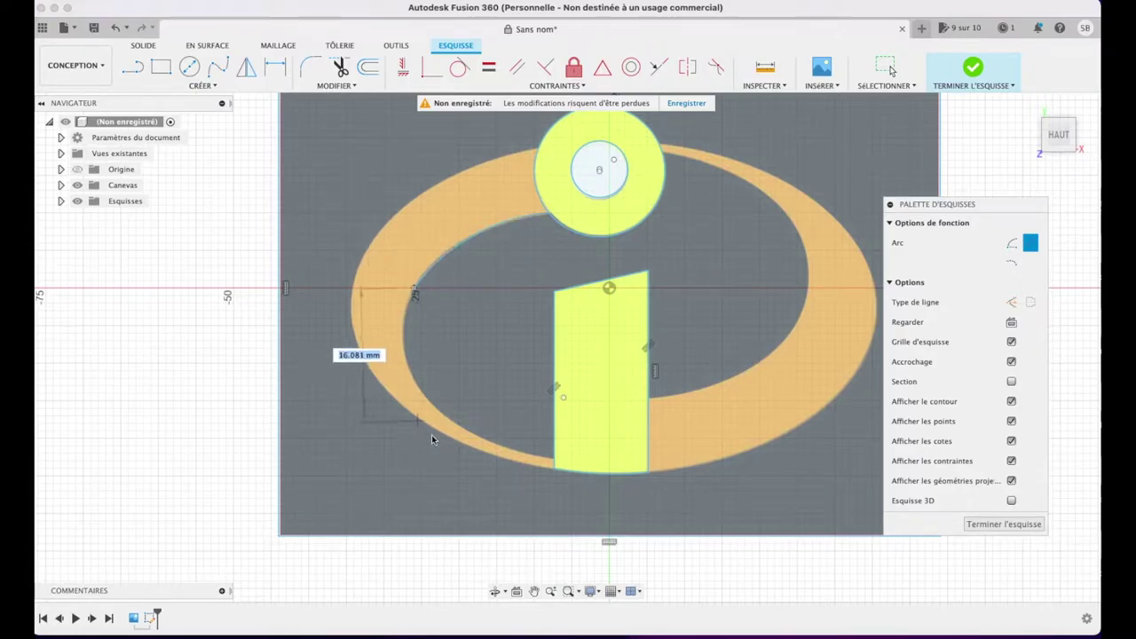
pyautogui.click(457, 425)
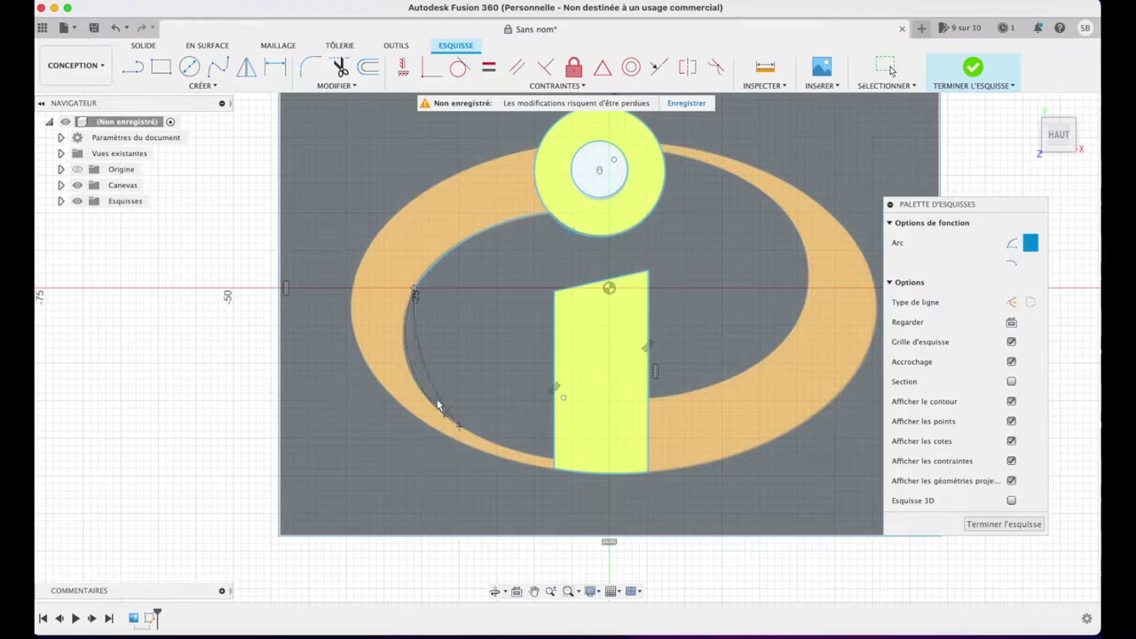
pyautogui.click(406, 355)
pyautogui.click(458, 427)
pyautogui.click(555, 459)
pyautogui.click(525, 456)
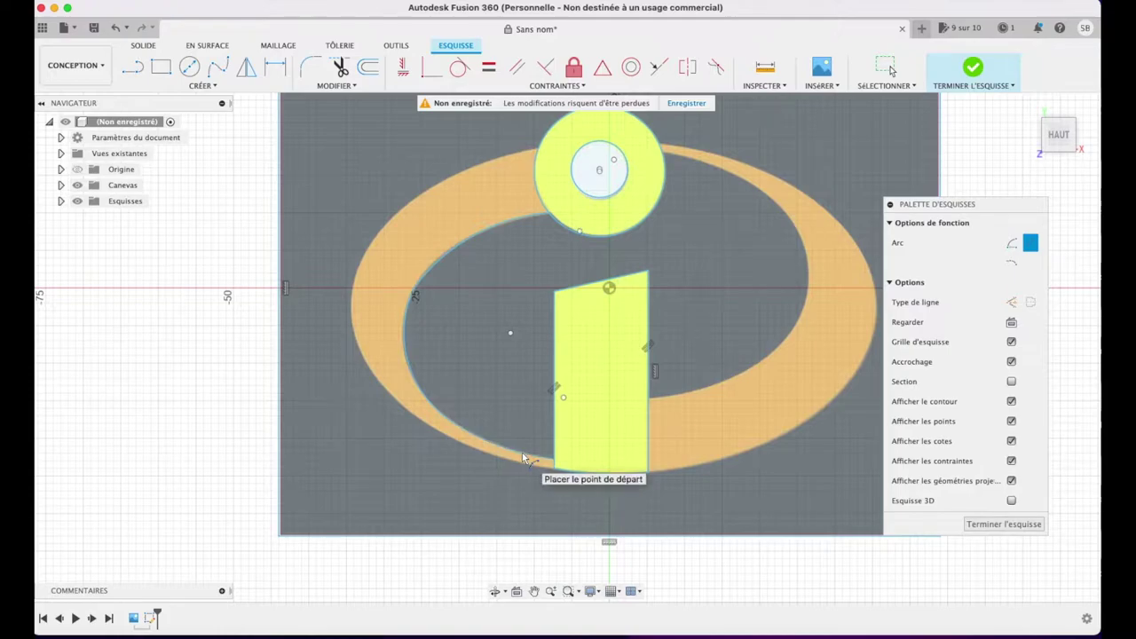
# - Start an arc on the ring's outer upper-left edge, then cancel the unfinished arc
pyautogui.click(537, 148)
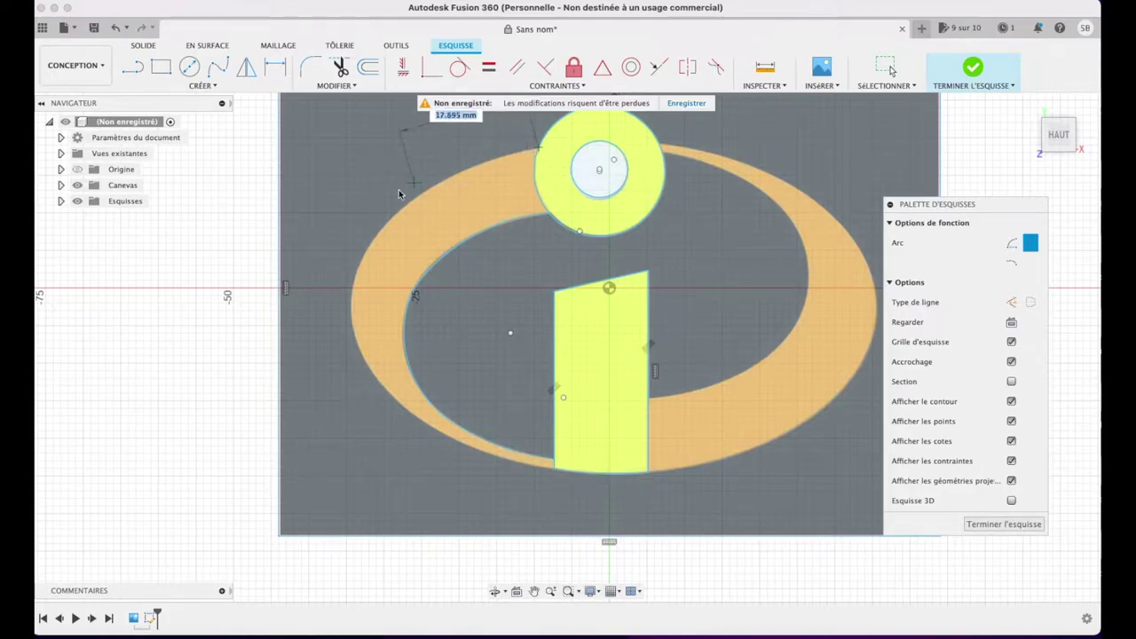
pyautogui.click(354, 287)
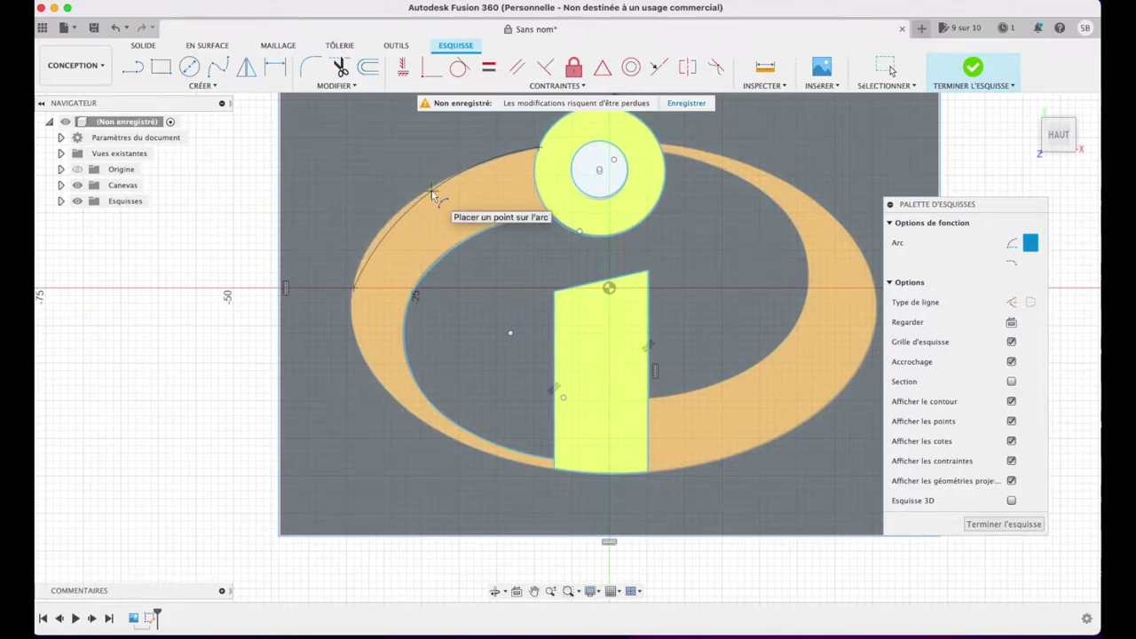
pyautogui.click(353, 287)
pyautogui.press('Escape')
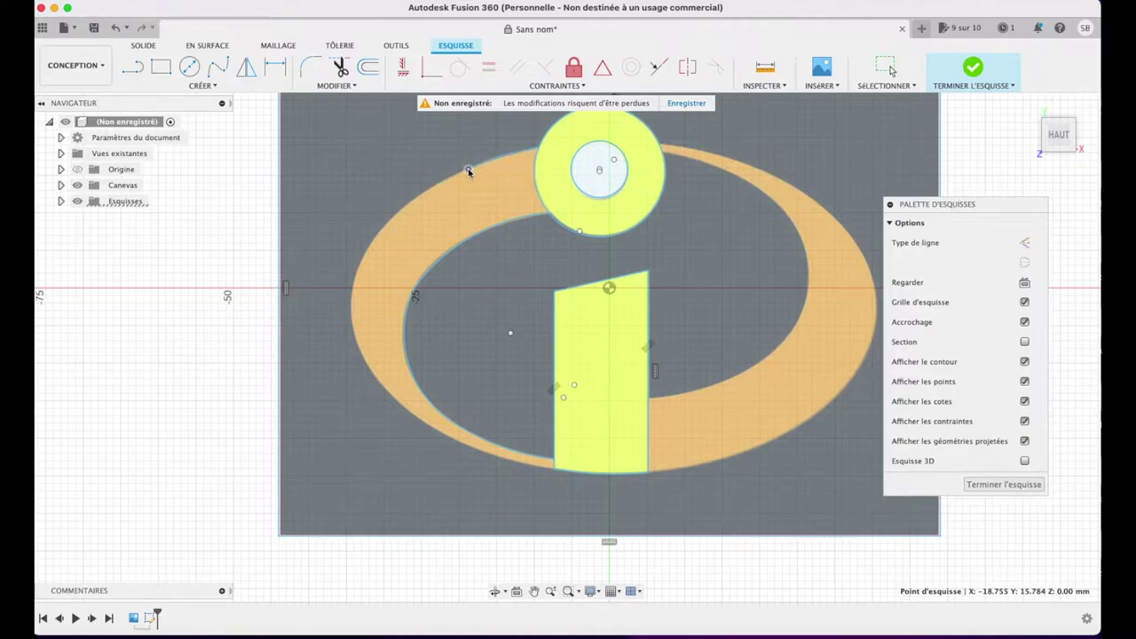
pyautogui.click(202, 85)
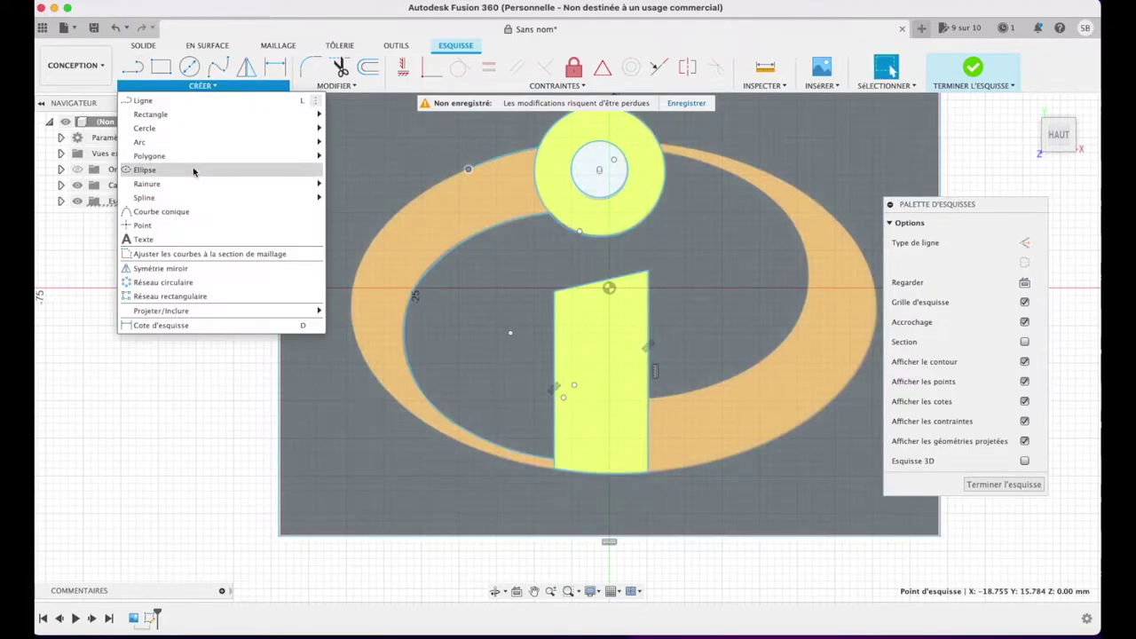
# - Draw an arc on the ring's upper-left edge and drag its end point onto the outer edge
pyautogui.click(367, 142)
pyautogui.click(469, 168)
pyautogui.click(350, 286)
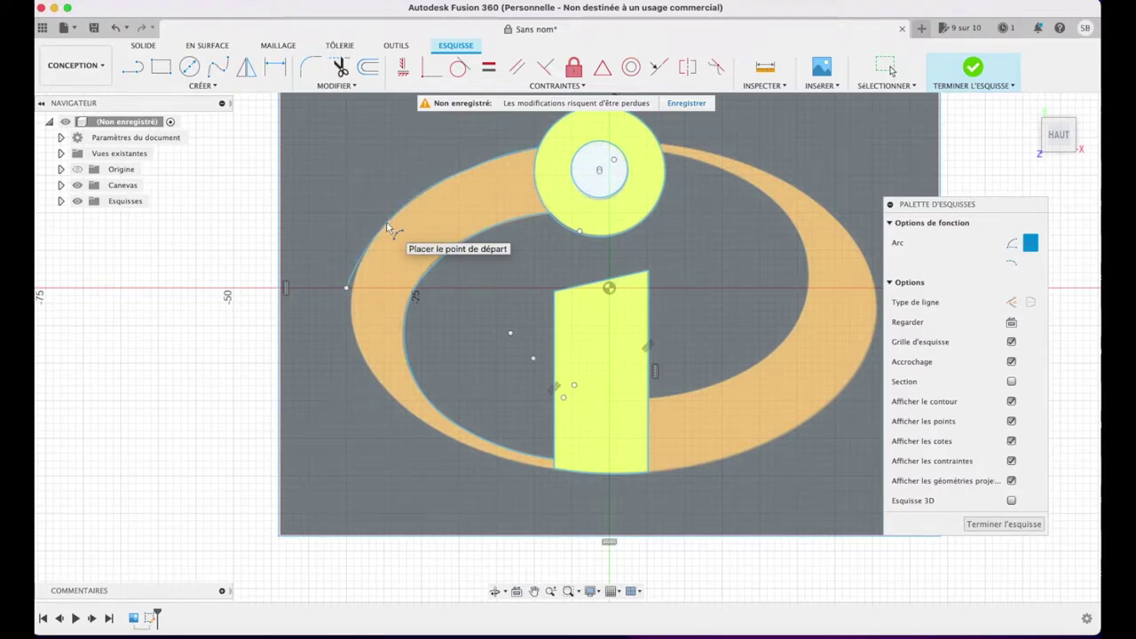
pyautogui.press('Escape')
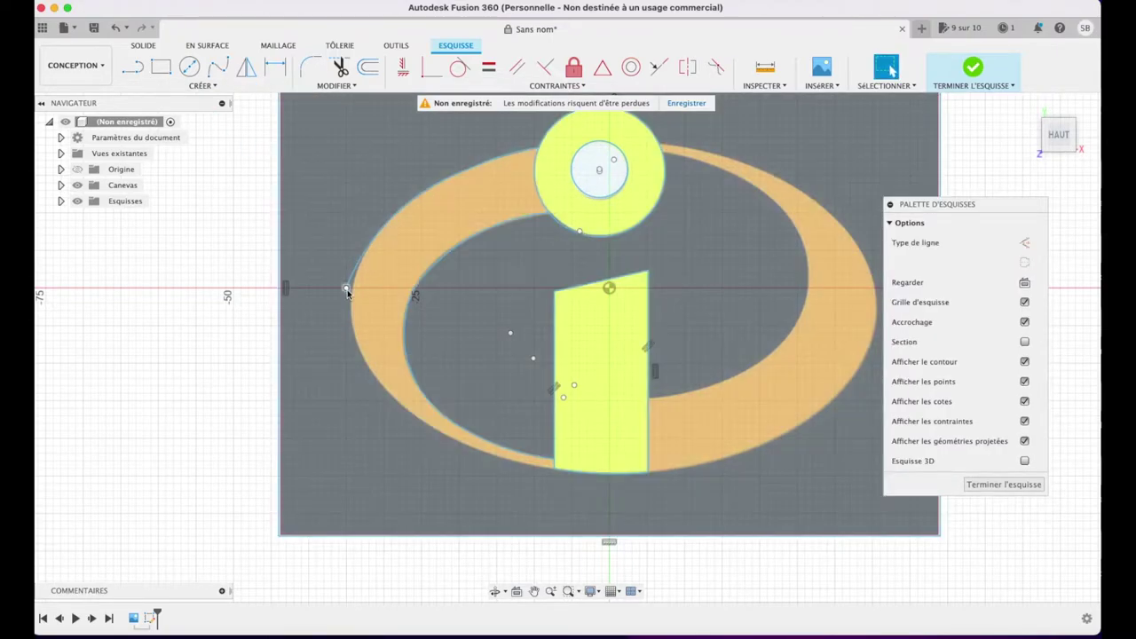
pyautogui.click(352, 290)
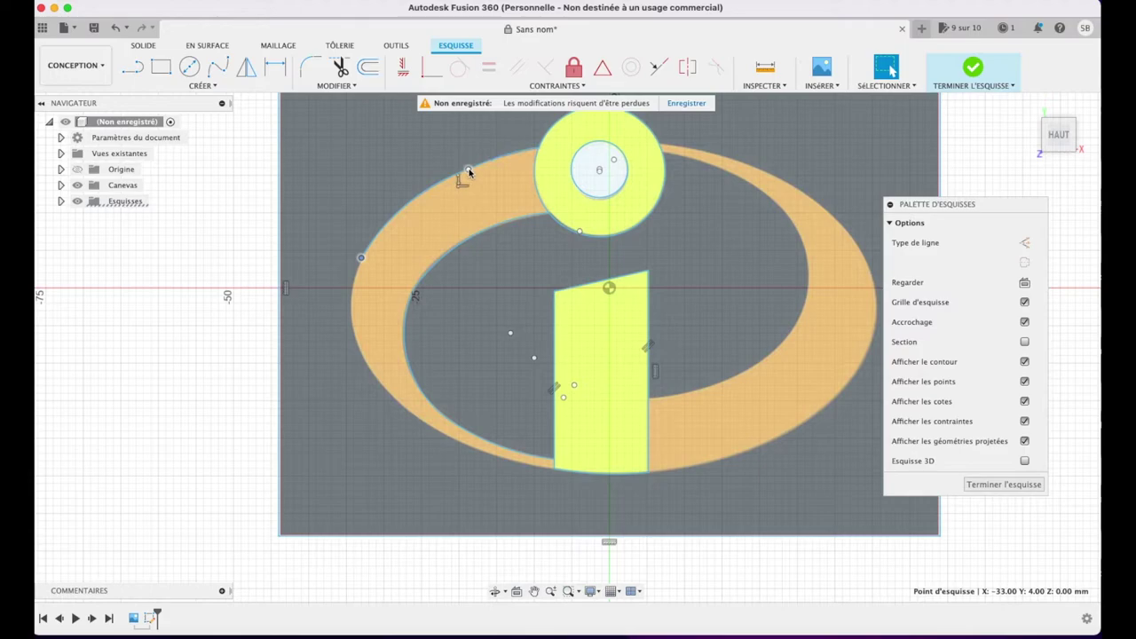
pyautogui.click(469, 171)
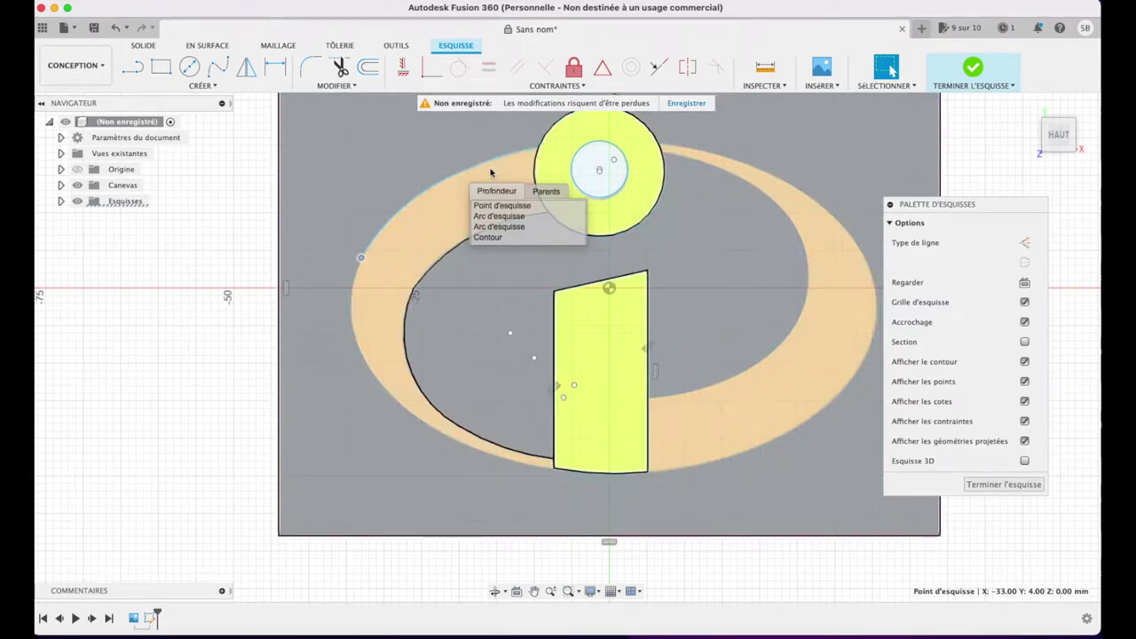
pyautogui.click(468, 171)
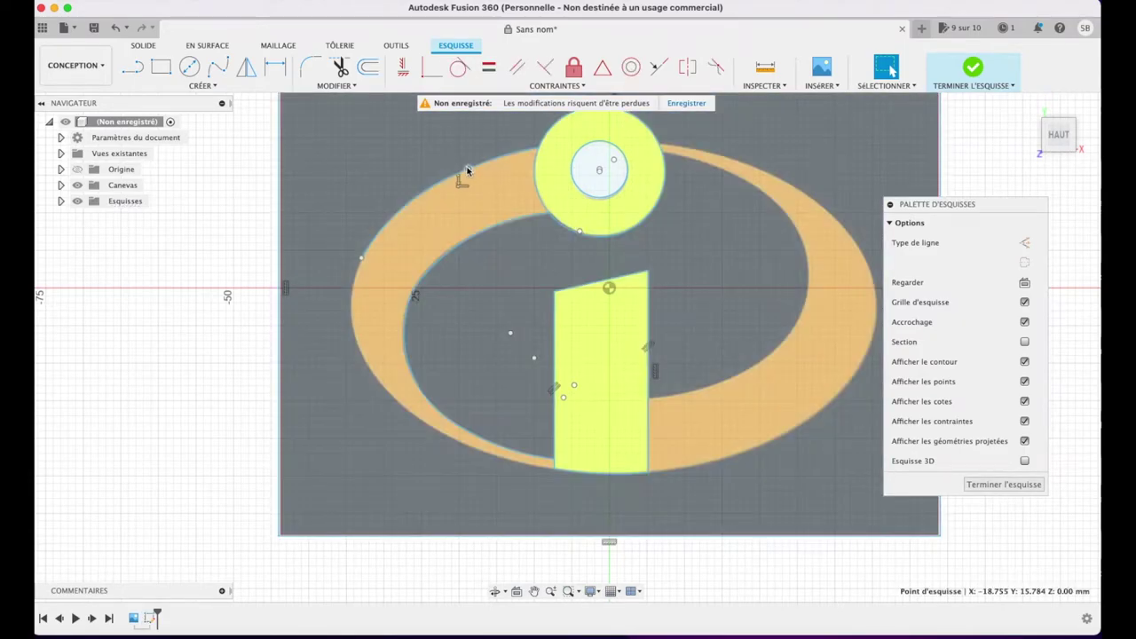
pyautogui.click(468, 171)
pyautogui.moveTo(466, 171); pyautogui.dragTo(452, 174)
pyautogui.moveTo(403, 210); pyautogui.dragTo(469, 170)
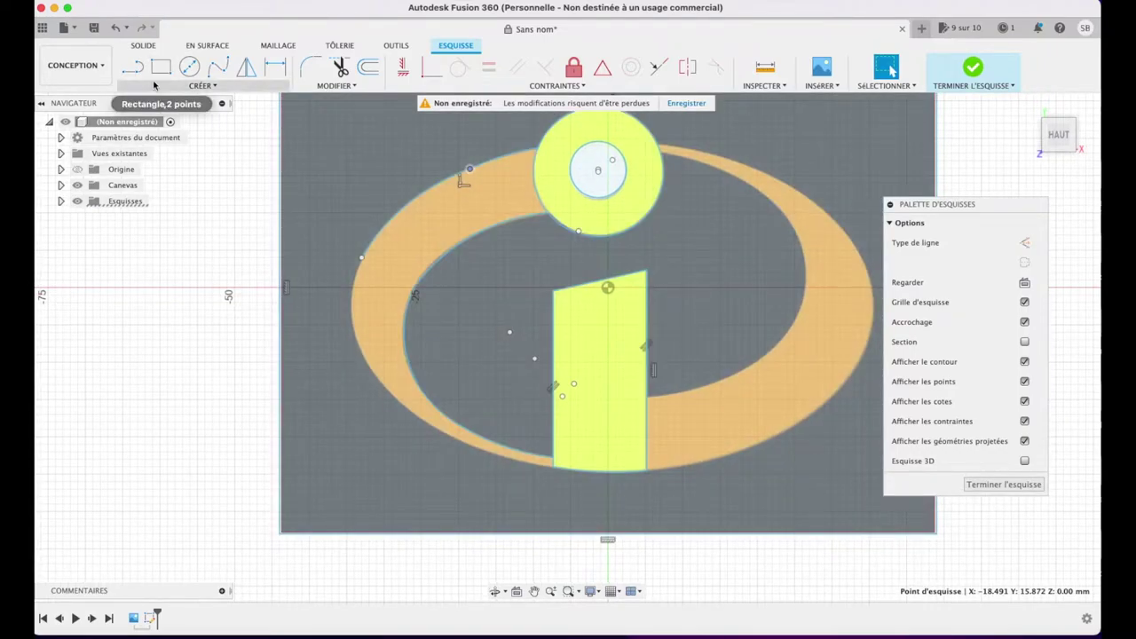
# - Trace arcs down the ring's left edge and along its lower inner edge to the stem
pyautogui.click(201, 85)
pyautogui.moveTo(222, 142)
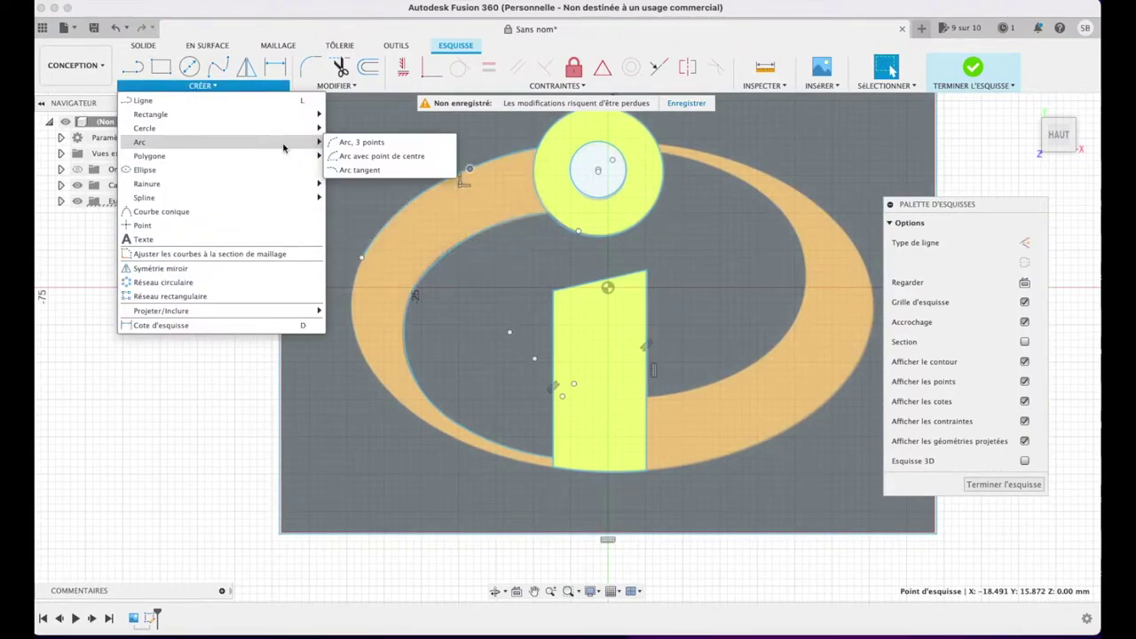
pyautogui.click(362, 142)
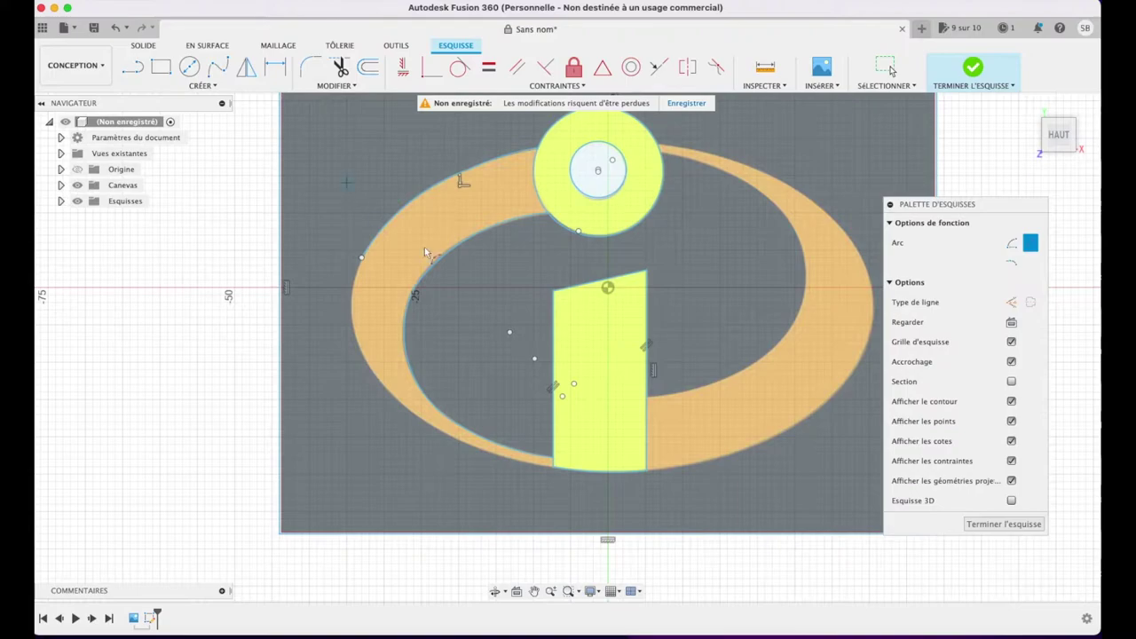
pyautogui.click(404, 411)
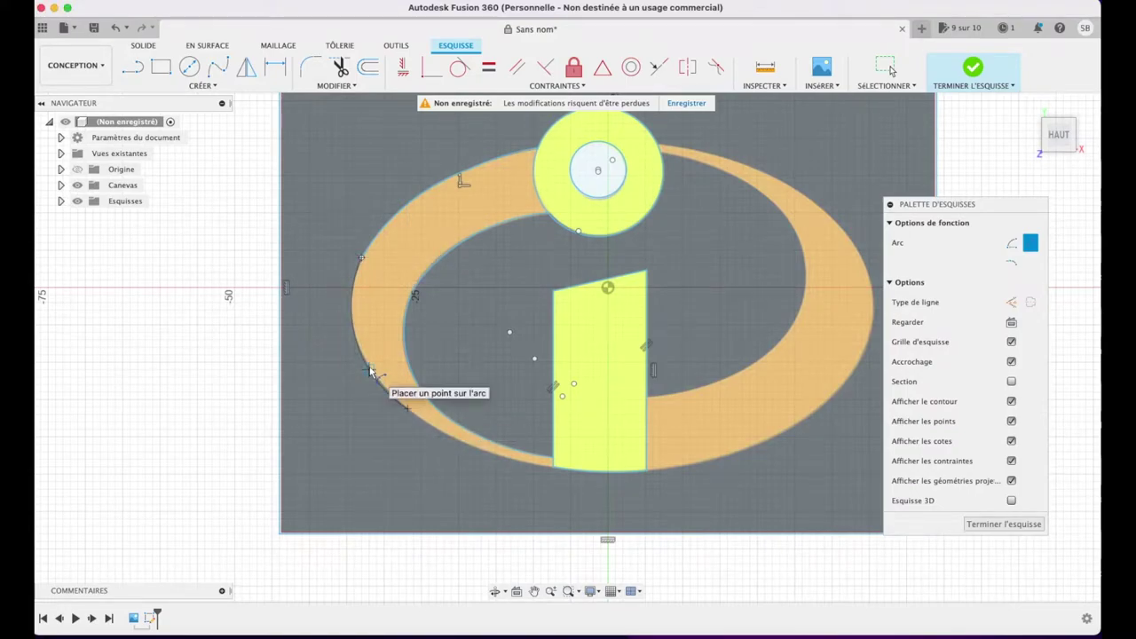
pyautogui.click(369, 371)
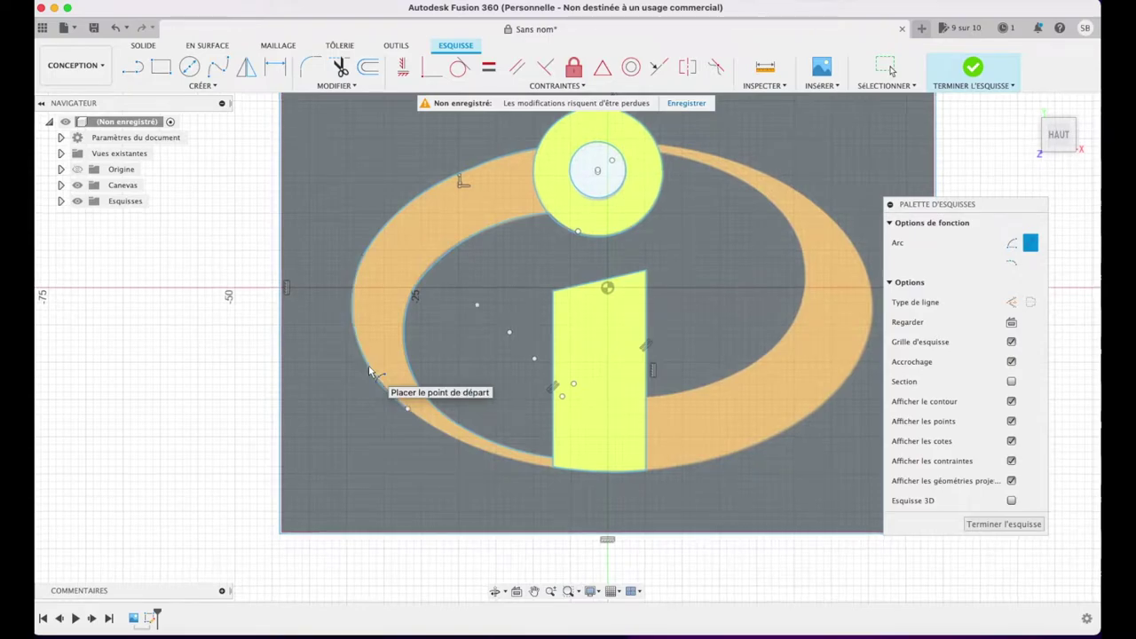
pyautogui.click(408, 410)
pyautogui.click(552, 463)
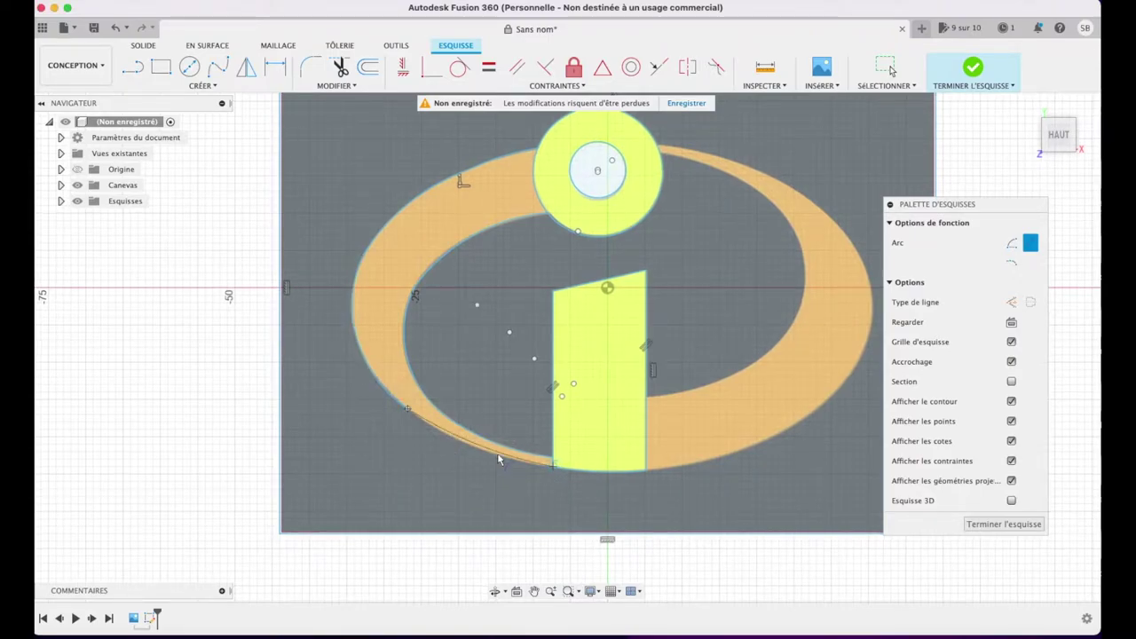
pyautogui.click(487, 454)
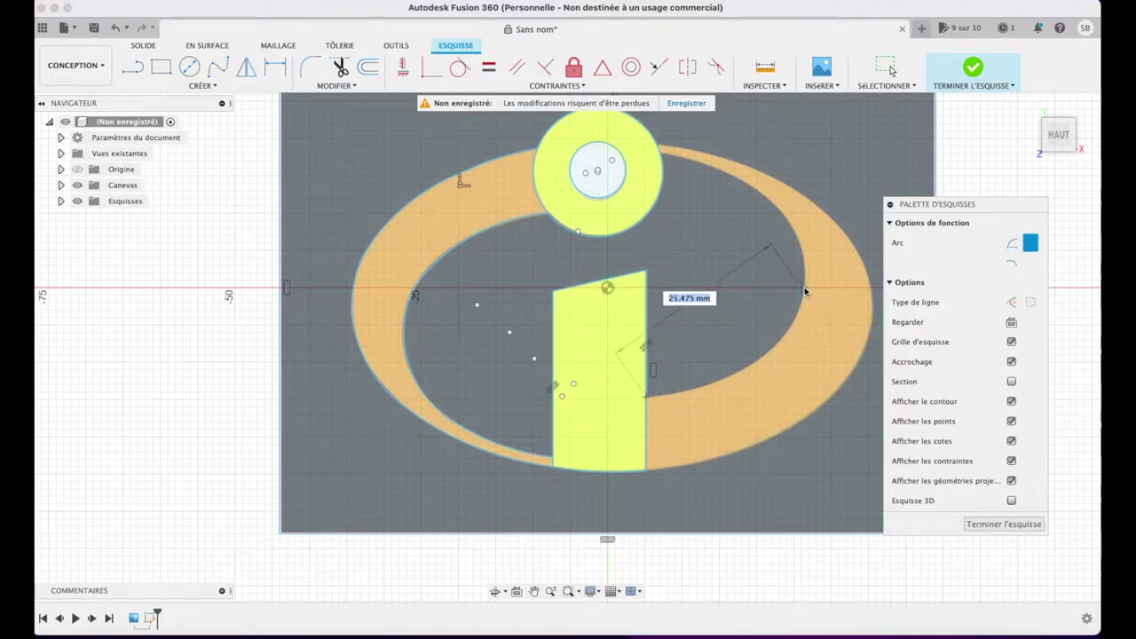
# - Trace an arc along the ring's inner right edge
pyautogui.click(786, 332)
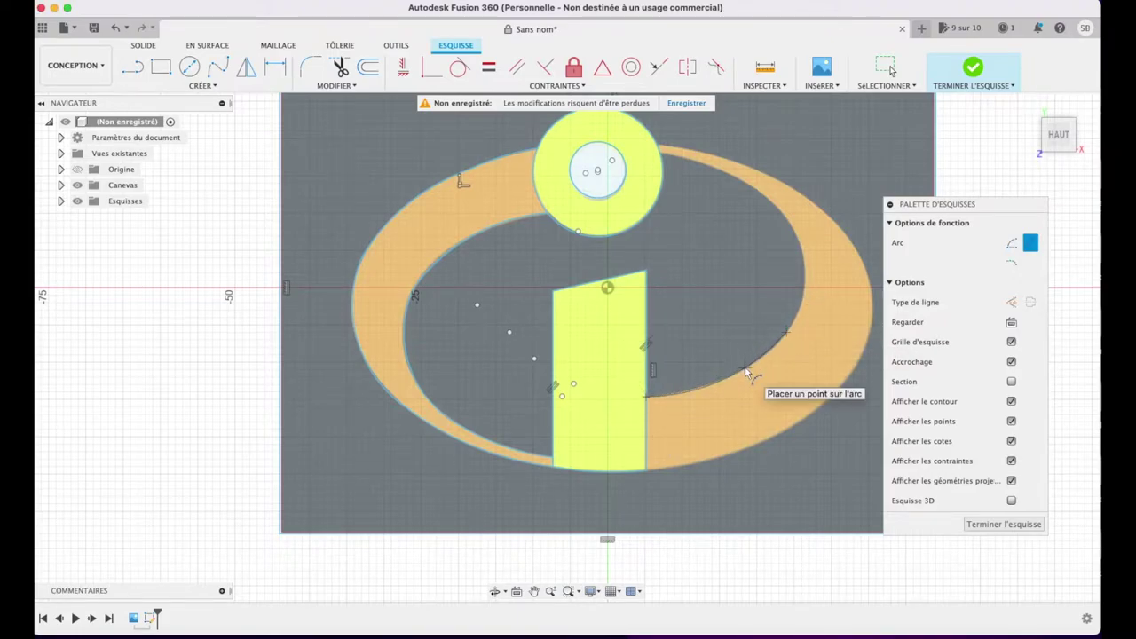
pyautogui.click(786, 333)
pyautogui.click(795, 235)
pyautogui.click(806, 269)
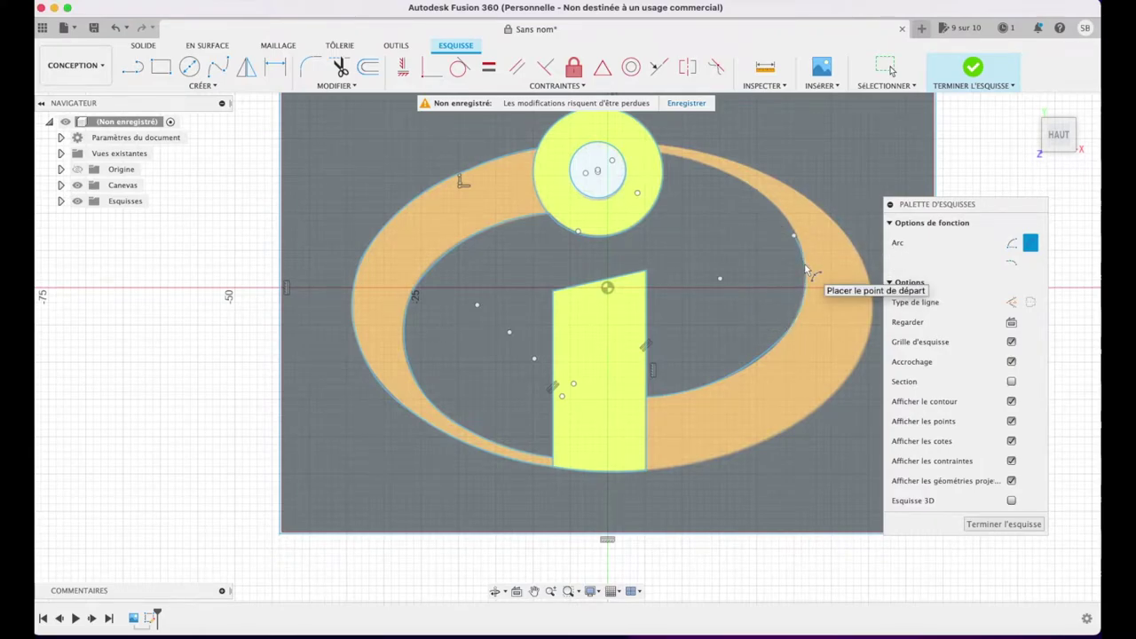
pyautogui.click(794, 237)
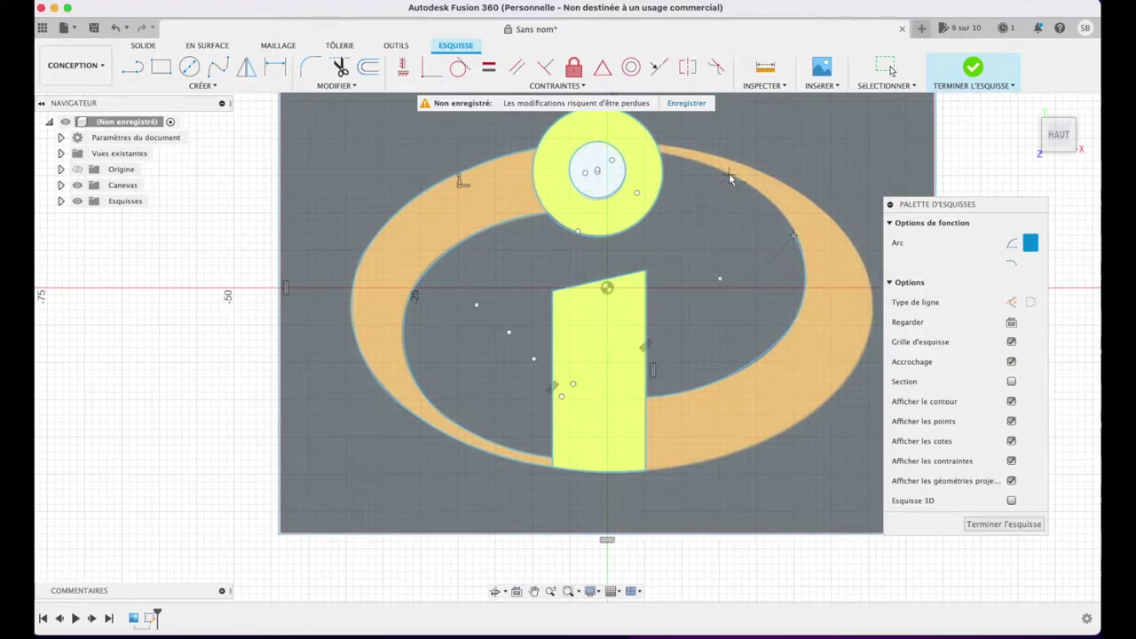
pyautogui.press('Escape')
# - Add an arc along the upper-right inner edge and nudge the right end point onto the ellipse
pyautogui.click(729, 175)
pyautogui.click(691, 160)
pyautogui.press('Escape')
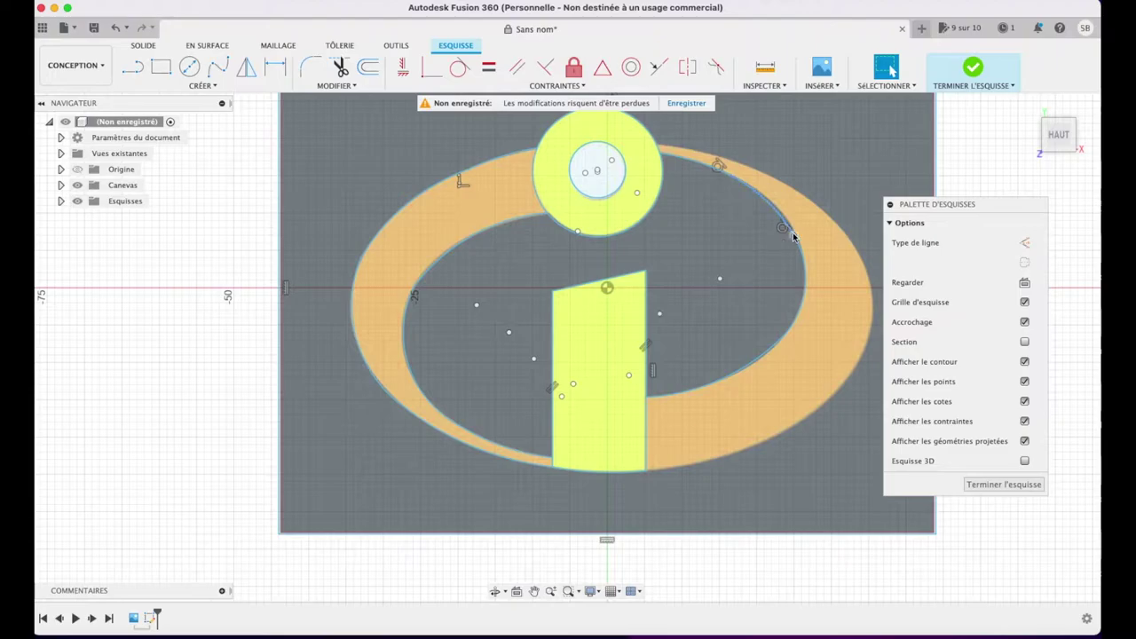
pyautogui.click(794, 235)
pyautogui.moveTo(794, 238); pyautogui.dragTo(793, 231)
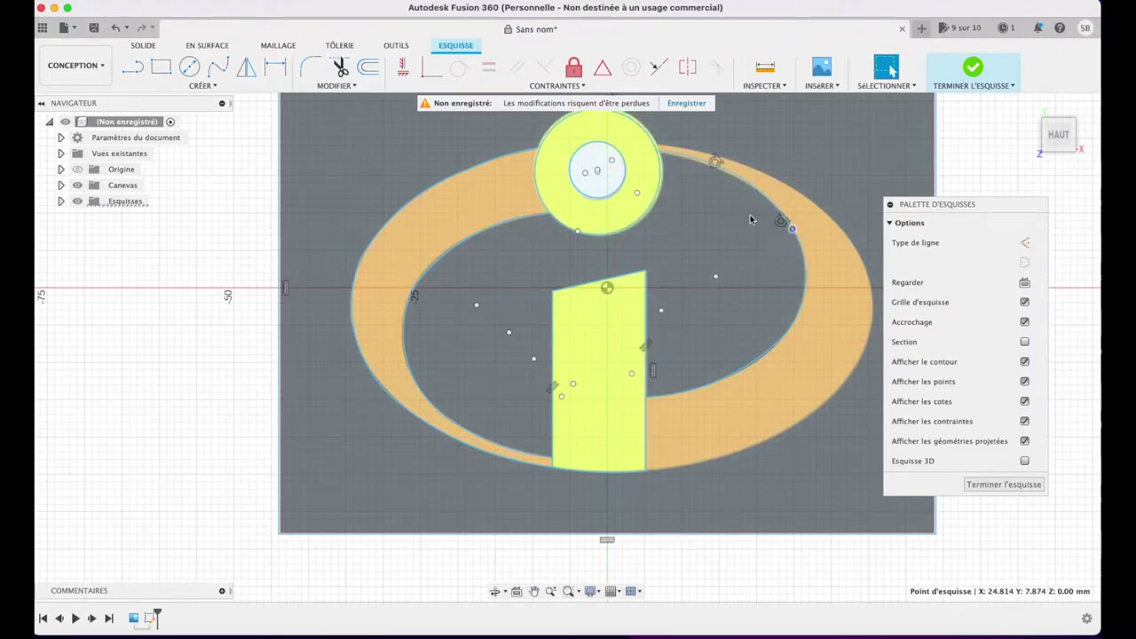
pyautogui.click(658, 153)
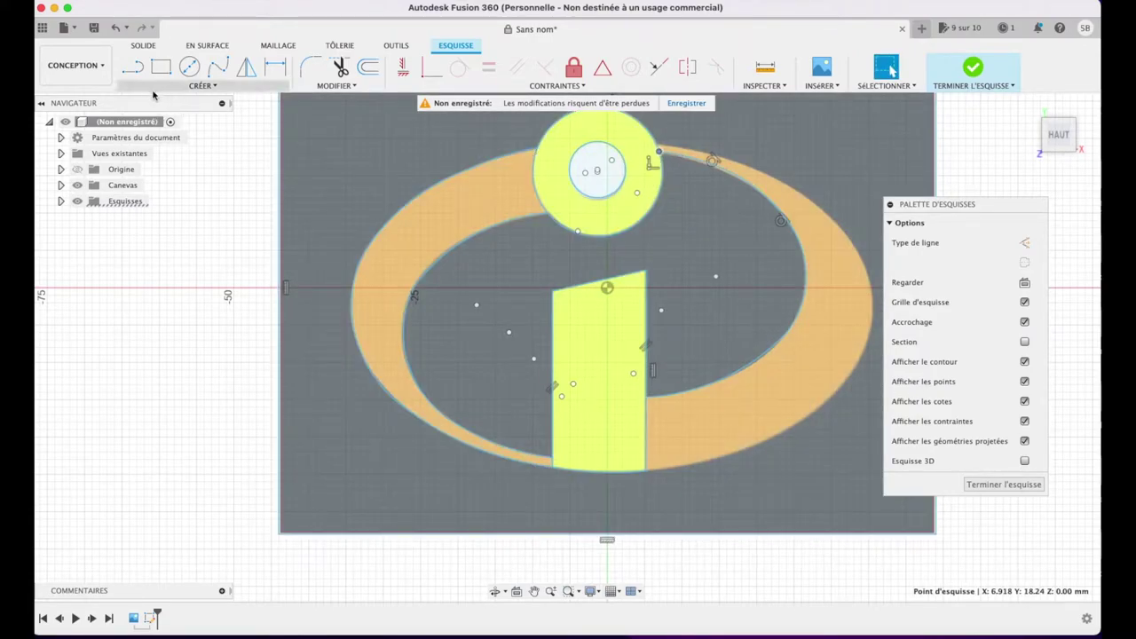
# - Trace arcs along the ring's top and outer right edges, moving the lower end onto the ellipse's rightmost point
pyautogui.click(202, 86)
pyautogui.click(364, 146)
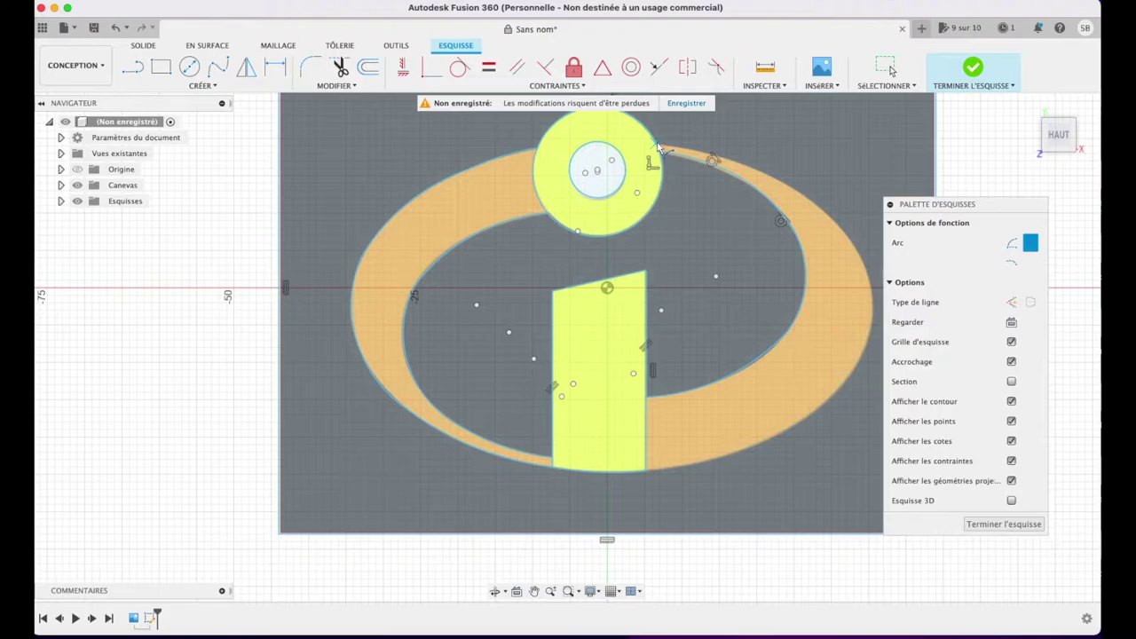
pyautogui.click(657, 147)
pyautogui.click(777, 180)
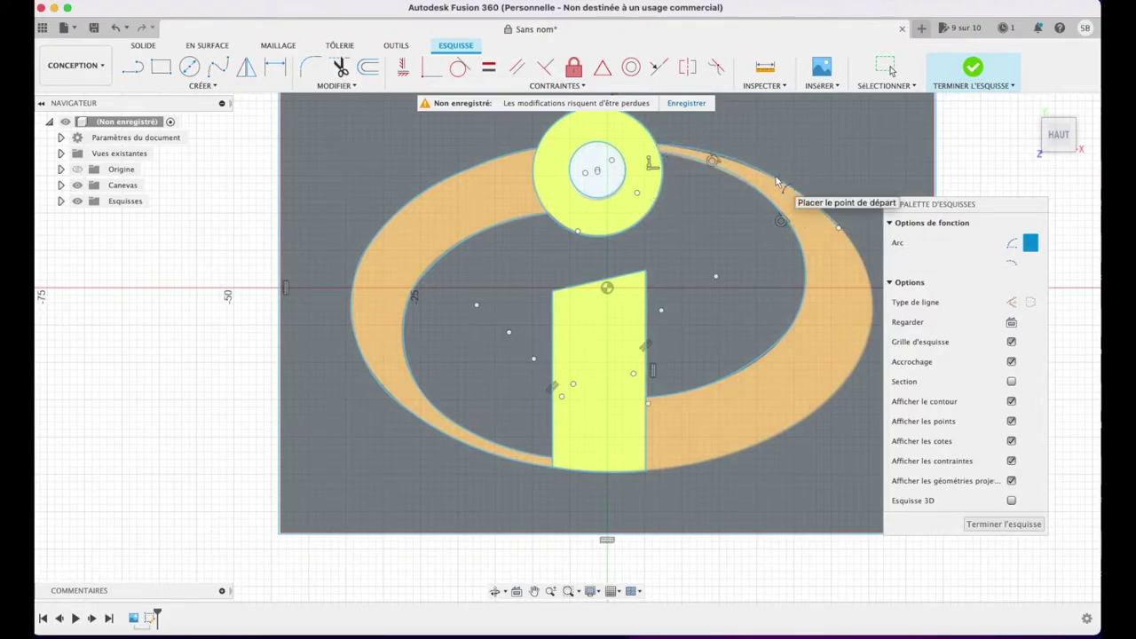
pyautogui.click(839, 228)
pyautogui.click(864, 346)
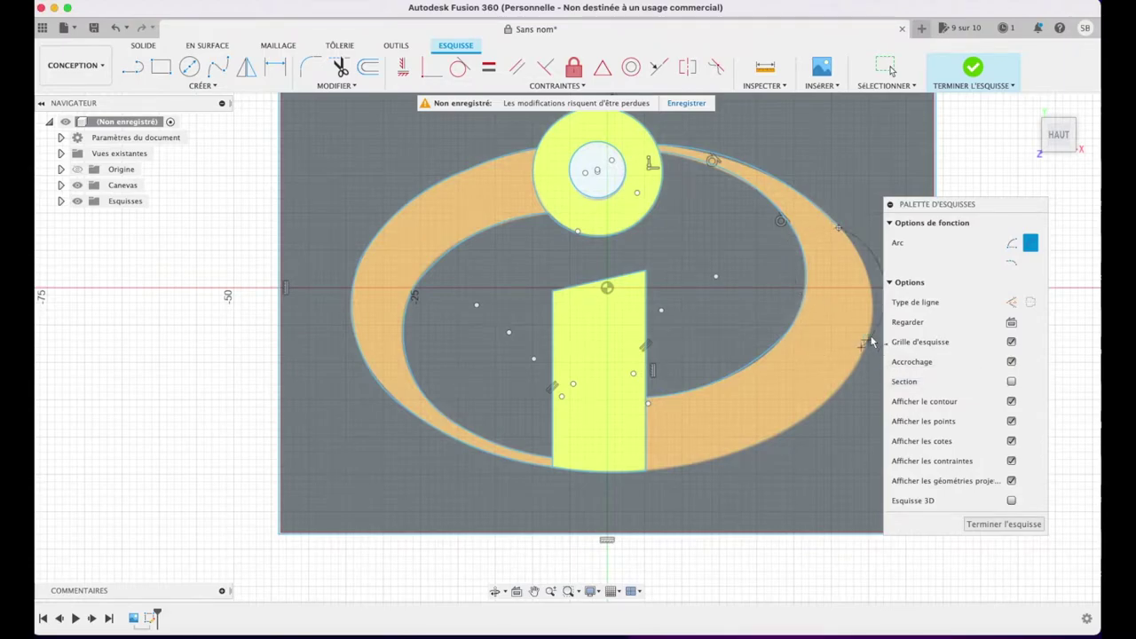
pyautogui.click(873, 320)
pyautogui.press('Escape')
pyautogui.click(861, 348)
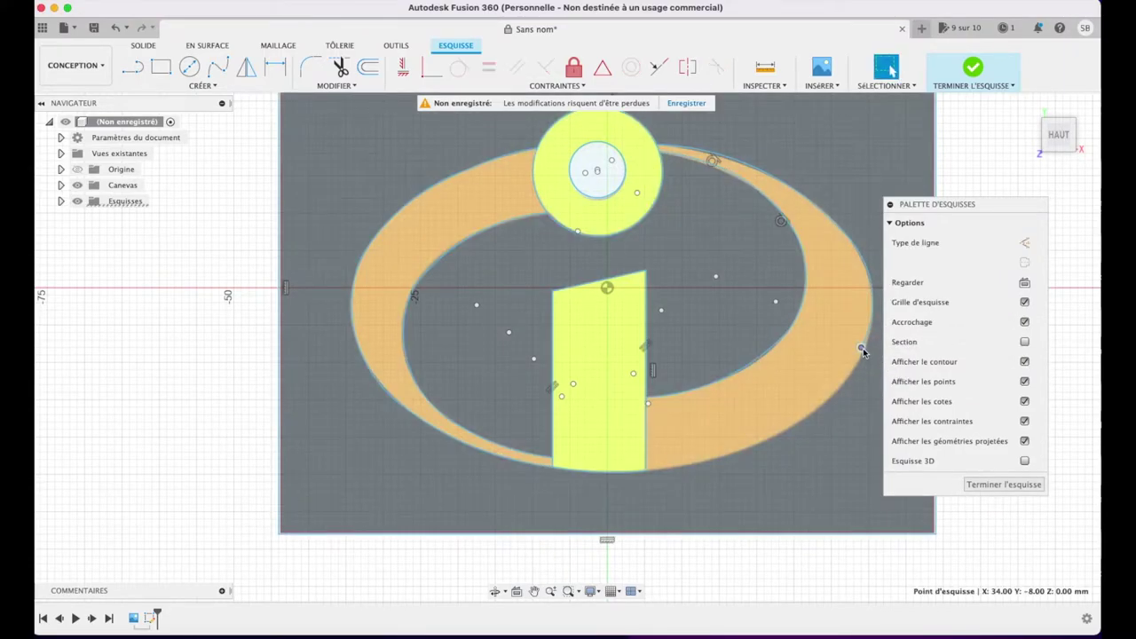
pyautogui.moveTo(862, 356); pyautogui.dragTo(869, 331)
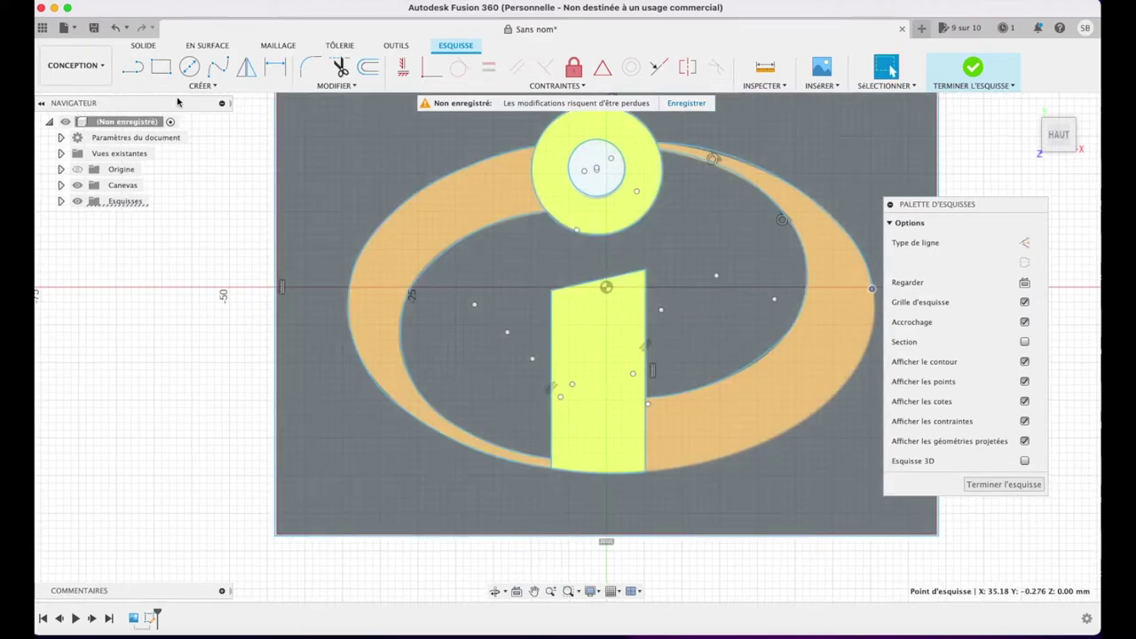
# - Trace arcs from the right edge down to the bottom near the stem and finish the sketch
pyautogui.click(201, 85)
pyautogui.moveTo(149, 157)
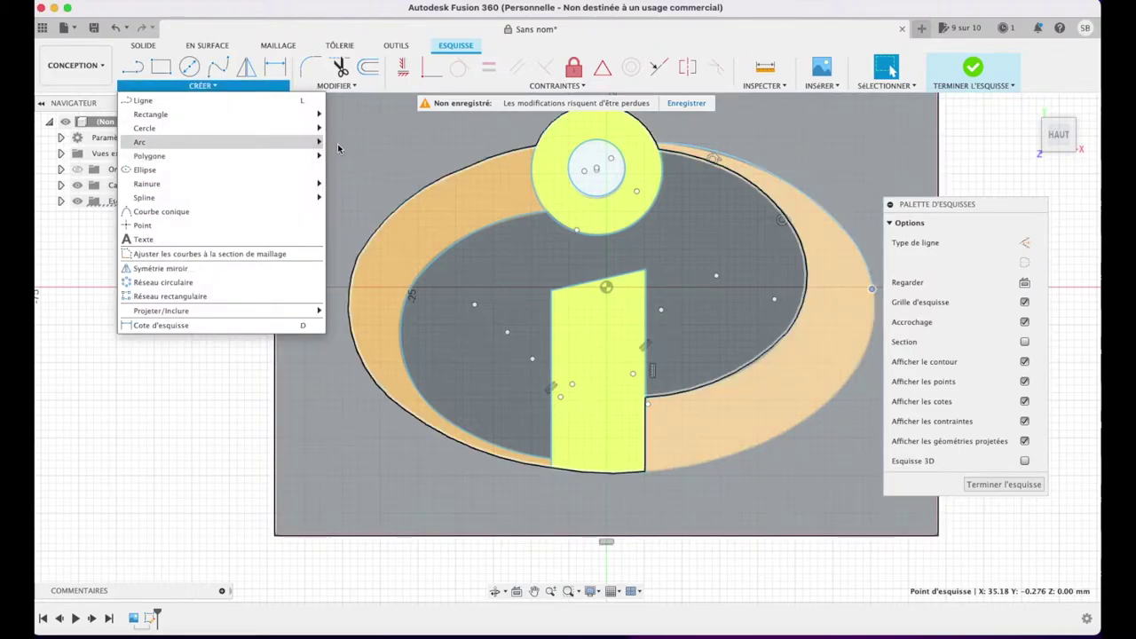
pyautogui.click(350, 143)
pyautogui.click(872, 291)
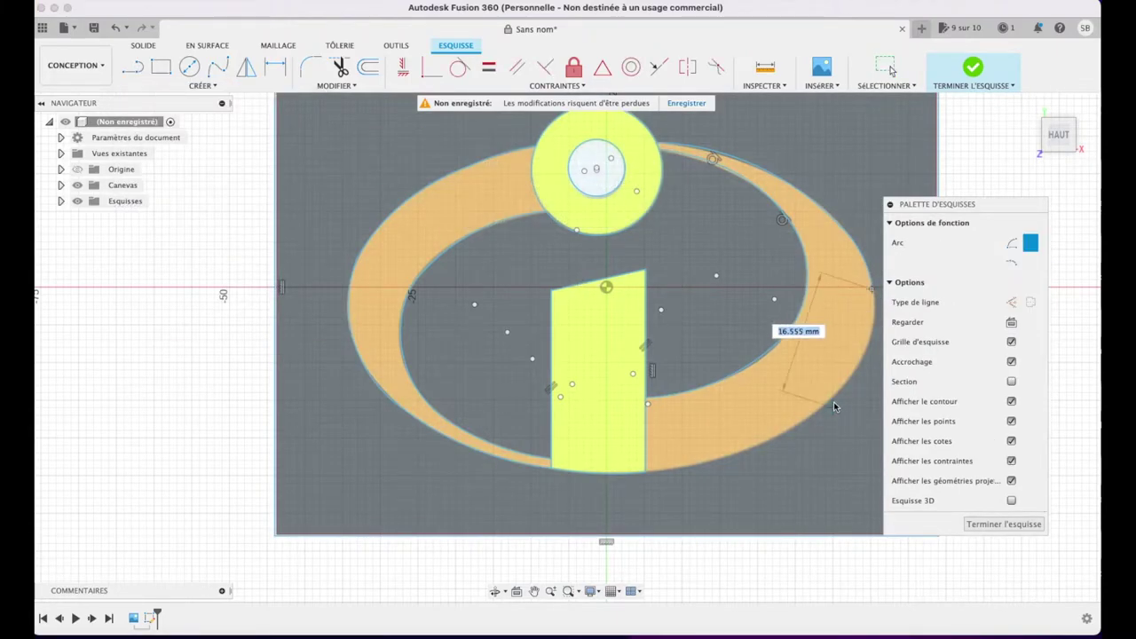
pyautogui.click(827, 402)
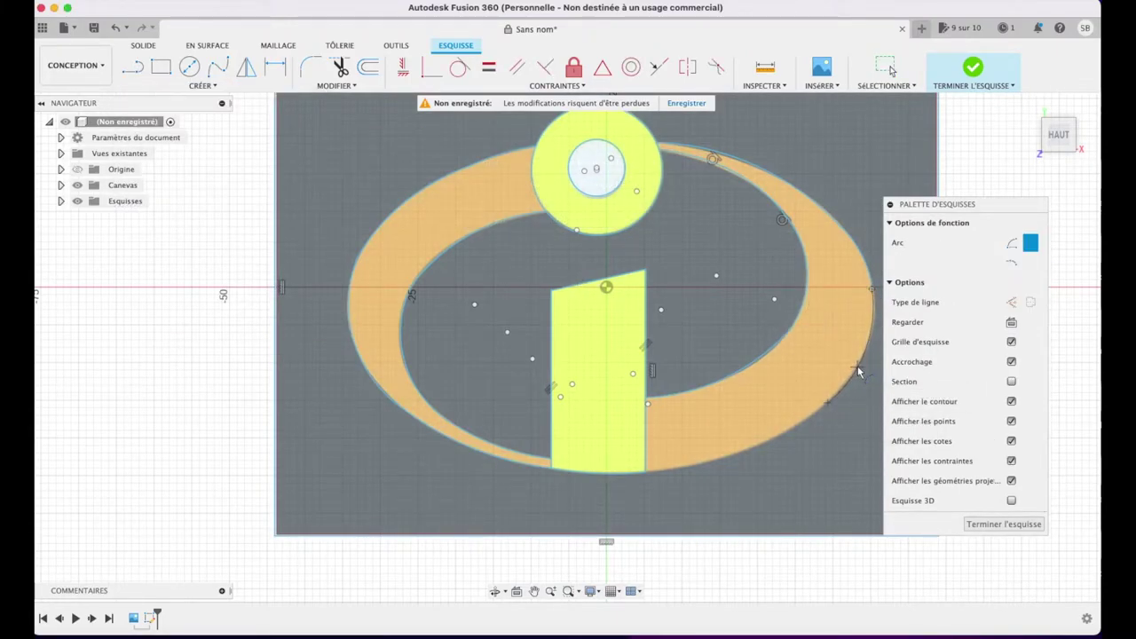
pyautogui.click(827, 402)
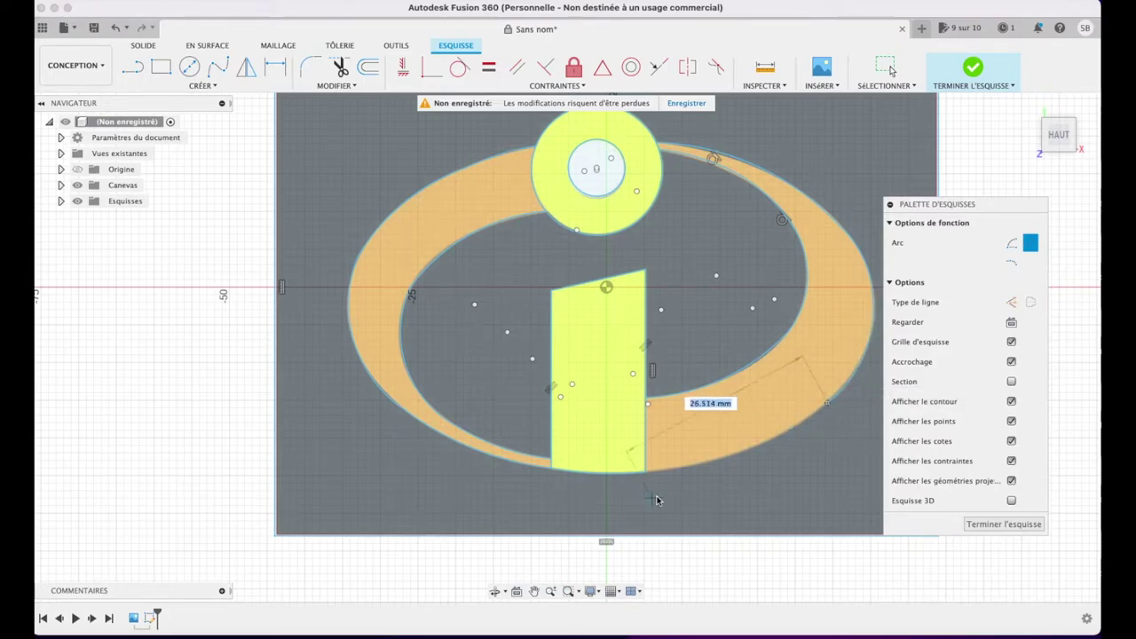
pyautogui.click(645, 472)
pyautogui.click(715, 459)
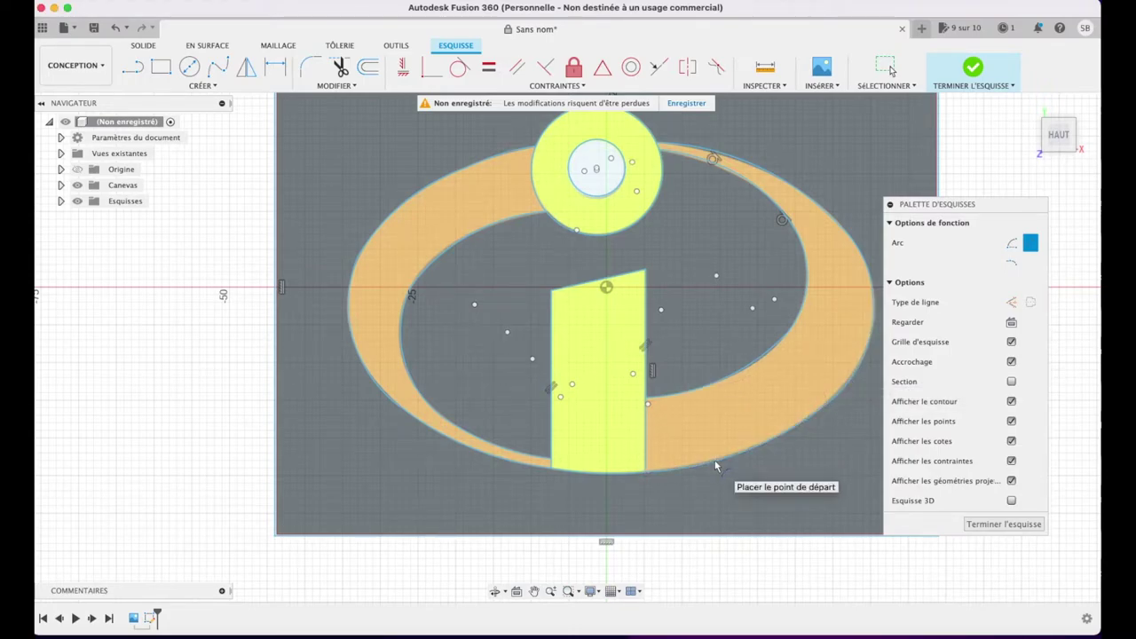
pyautogui.press('Return')
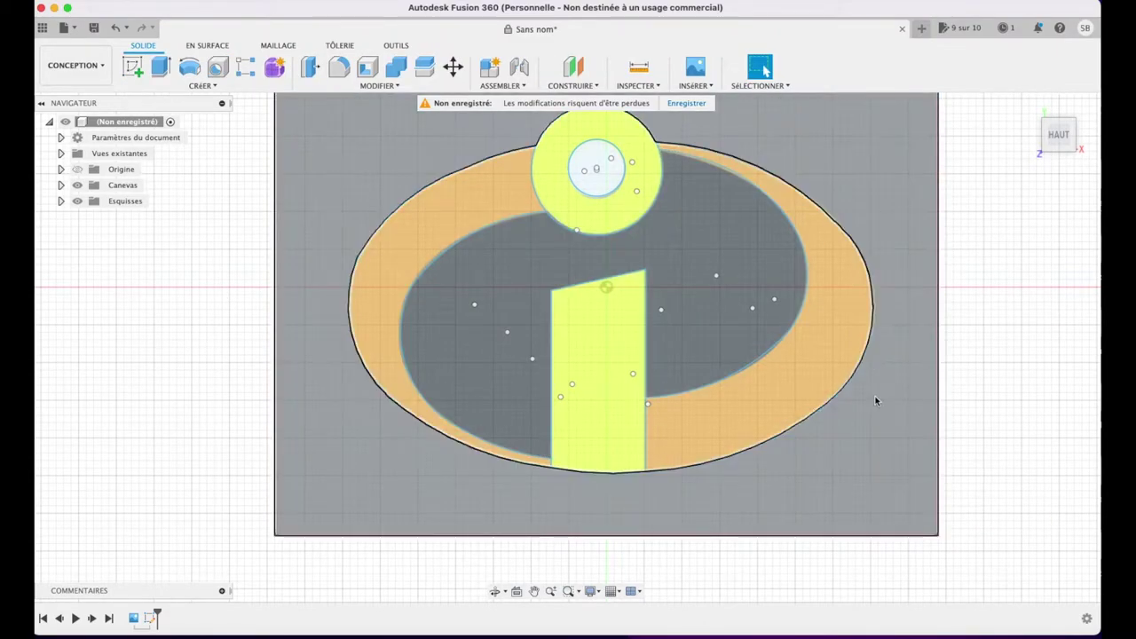
# - Extrude the region outside the ellipse together with the inner ellipse region as a new body
pyautogui.click(874, 399)
pyautogui.keyDown('shift'); pyautogui.click(686, 330); pyautogui.keyUp('shift')
pyautogui.press('e')
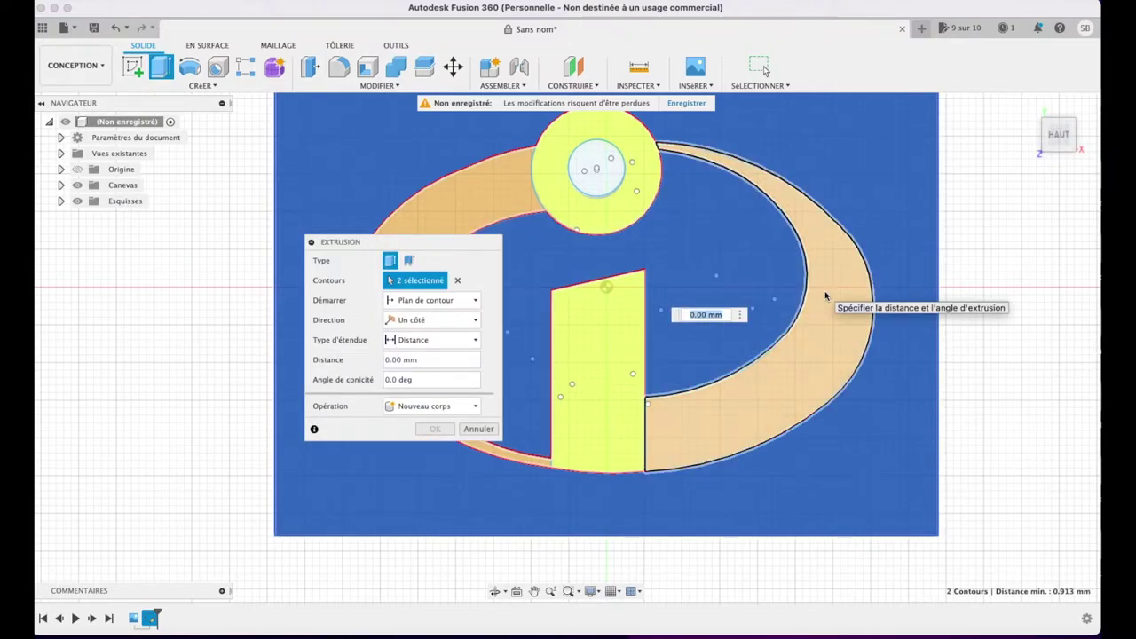
pyautogui.write('1')
pyautogui.press('Return')
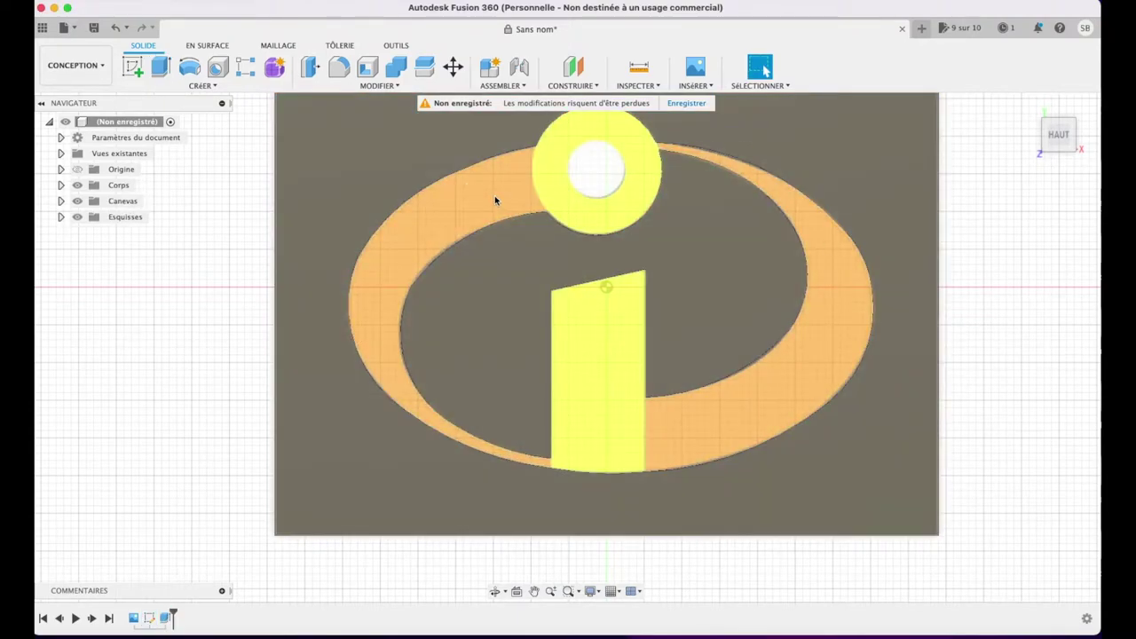
# - Show the logo sketch and extrude both ring halves 7 mm with the Join operation
pyautogui.click(137, 232)
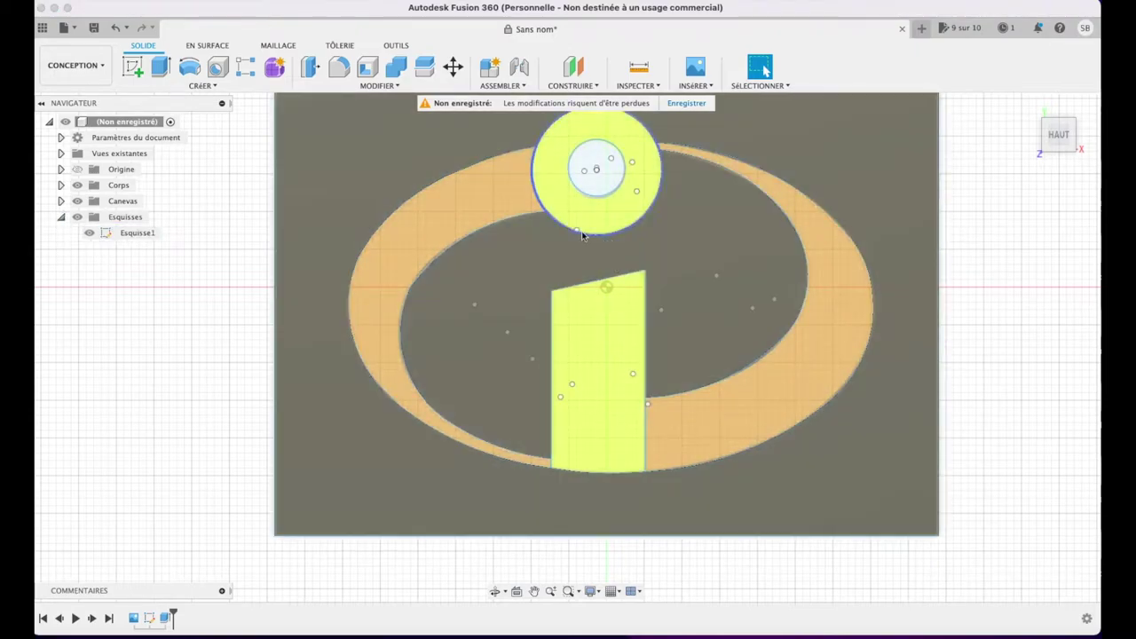
pyautogui.keyDown('shift'); pyautogui.click(814, 219); pyautogui.keyUp('shift')
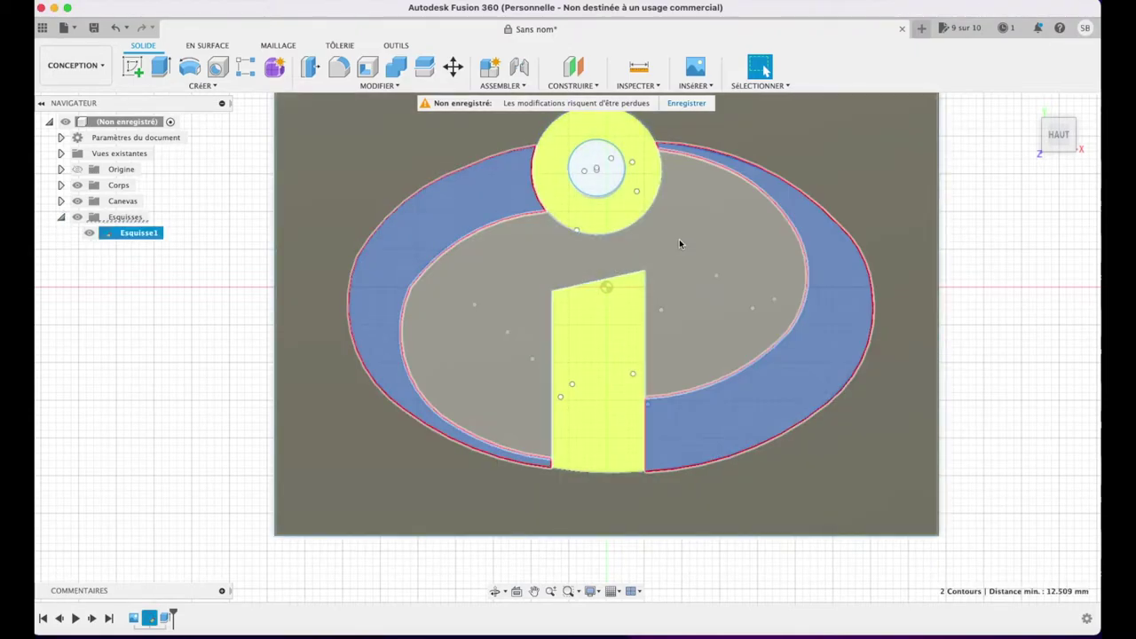
pyautogui.press('e')
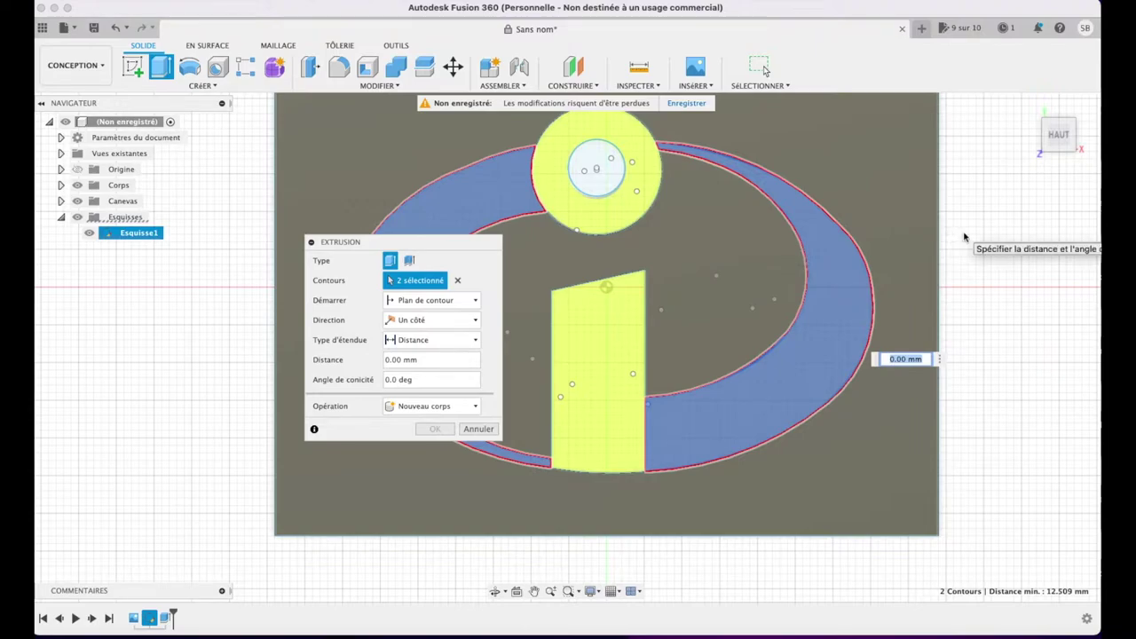
pyautogui.write('7')
pyautogui.click(441, 407)
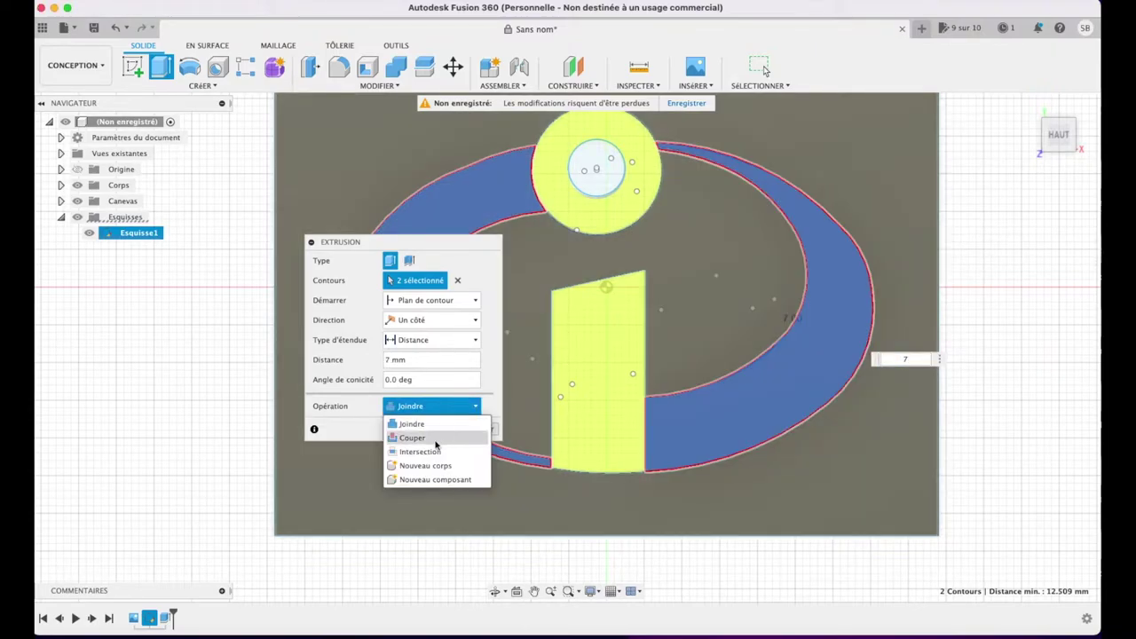
pyautogui.click(415, 424)
pyautogui.click(434, 430)
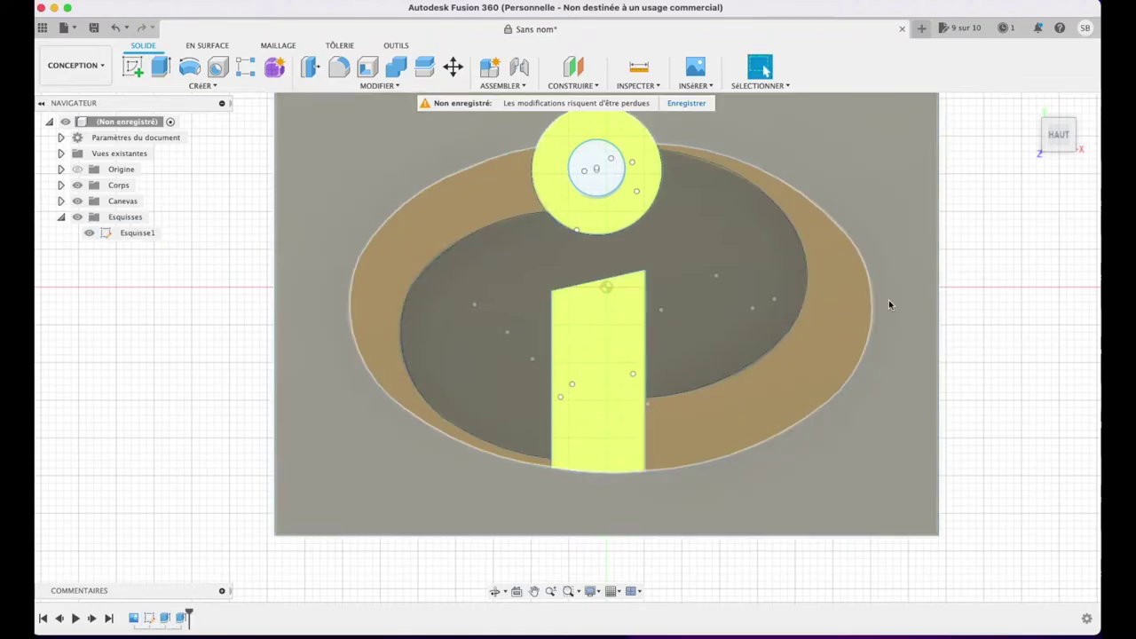
pyautogui.moveTo(1063, 140); pyautogui.dragTo(1002, 74)
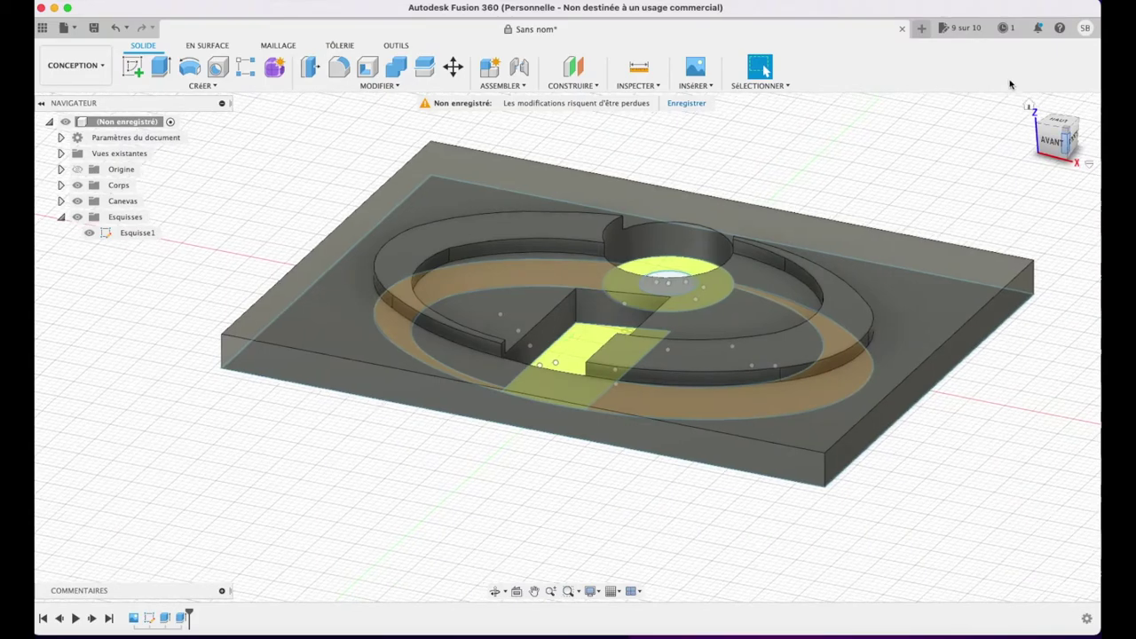
pyautogui.click(1056, 124)
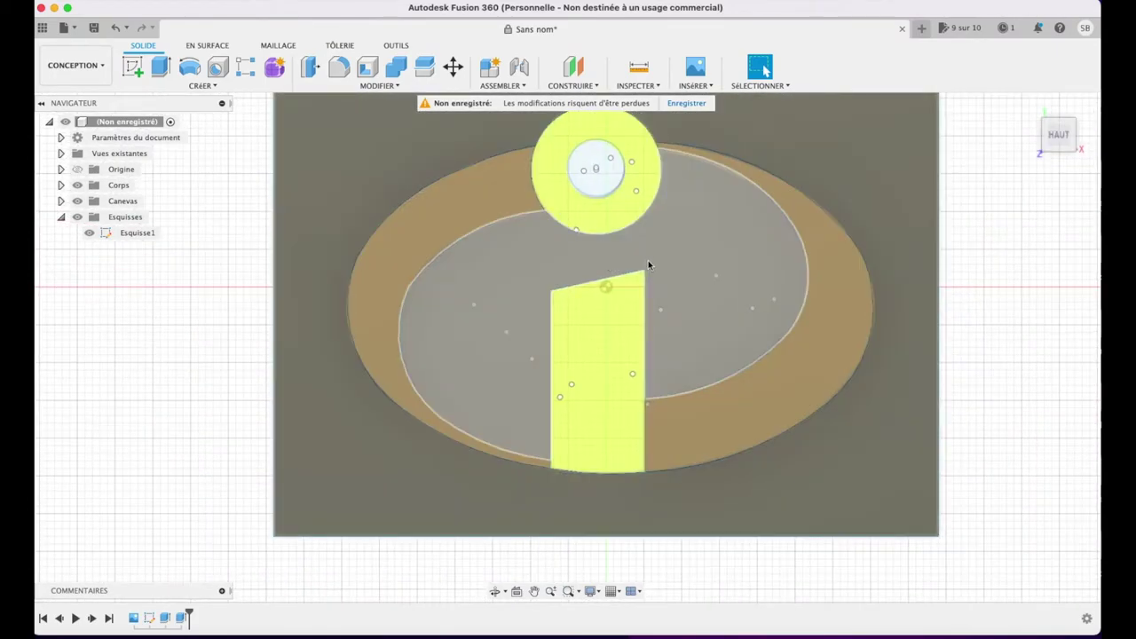
# - Select the stem and dot for extrusion, then cancel it without changes
pyautogui.click(612, 316)
pyautogui.keyDown('shift'); pyautogui.click(620, 217); pyautogui.keyUp('shift')
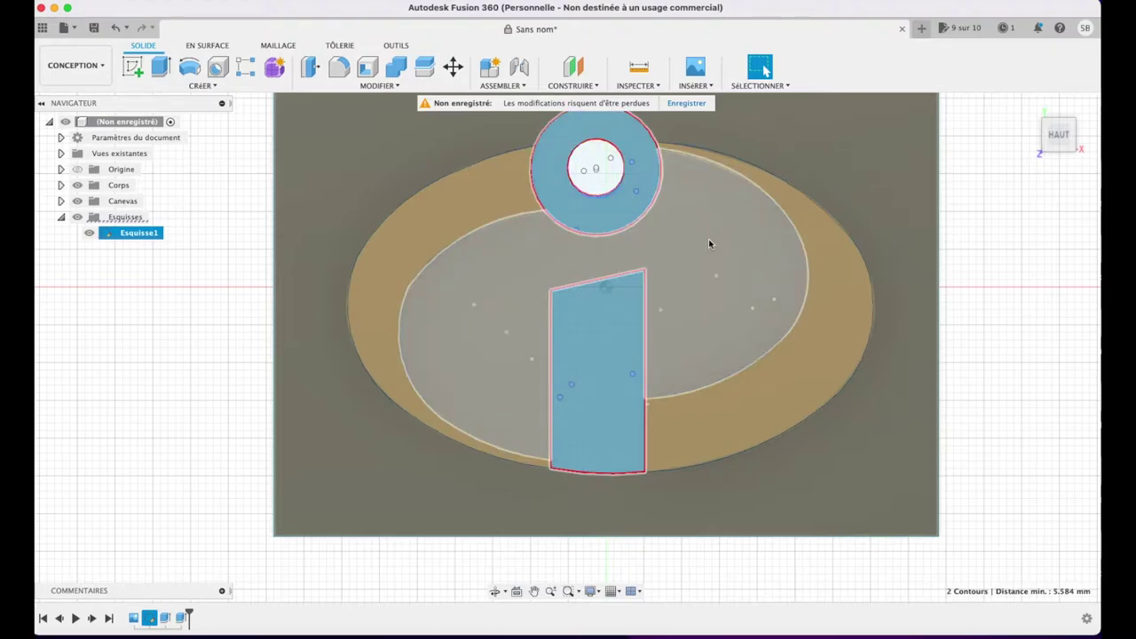
pyautogui.press('e')
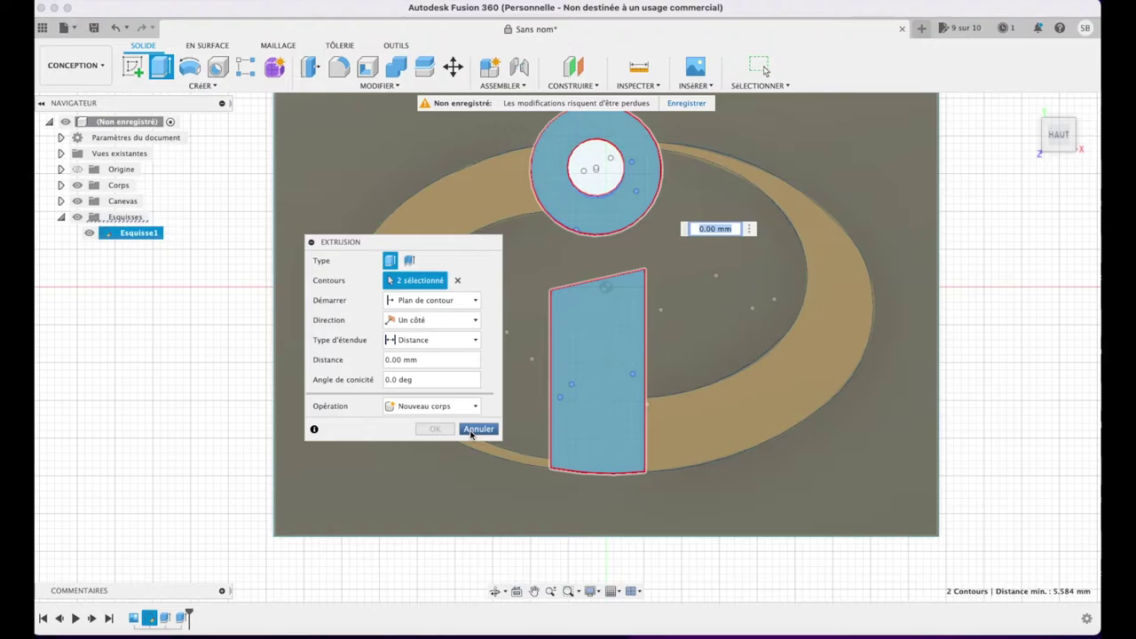
pyautogui.click(471, 431)
# - Extrude the dot's small inner circle -3 mm into the model and hide the logo sketch
pyautogui.click(608, 179)
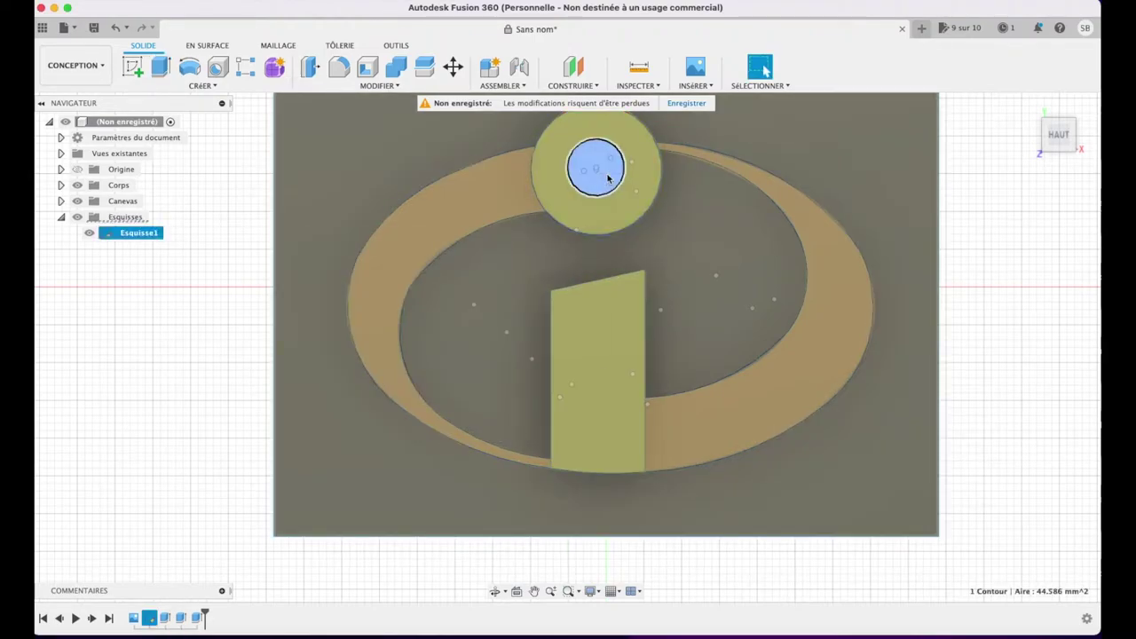
pyautogui.press('e')
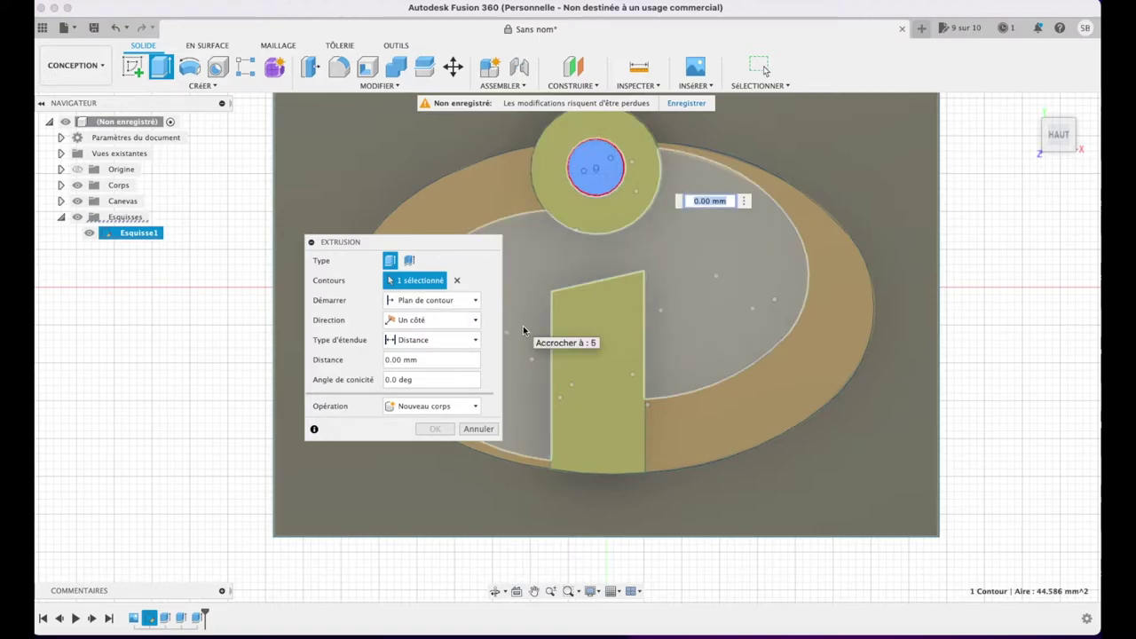
pyautogui.write('-3')
pyautogui.press('Return')
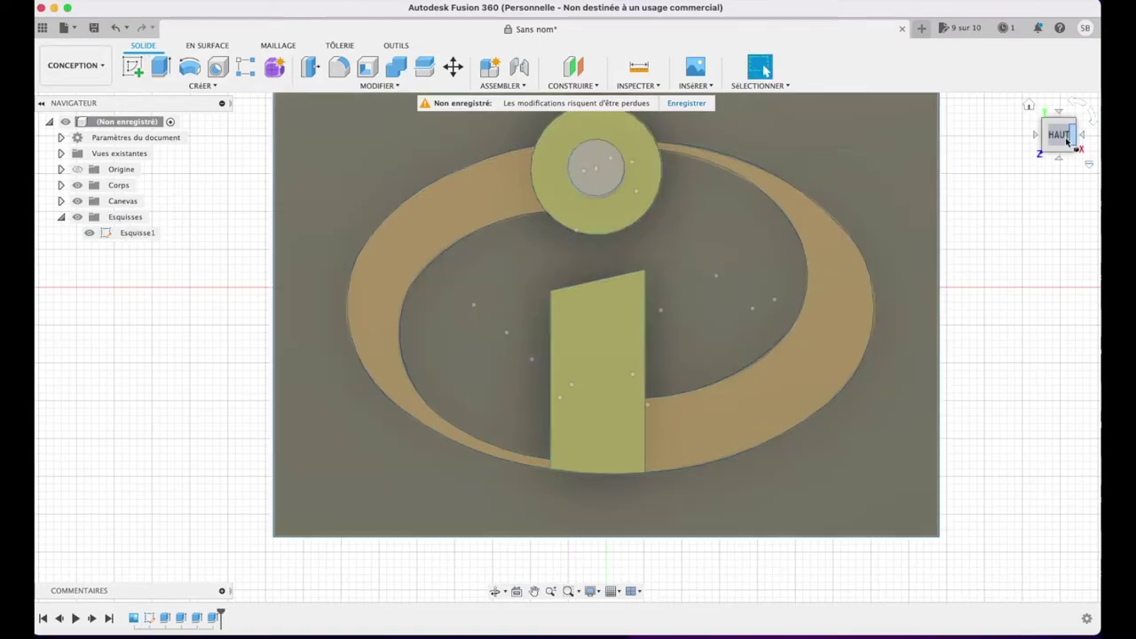
pyautogui.keyDown('shift'); pyautogui.moveTo(566, 346); pyautogui.dragTo(568, 417, button='middle'); pyautogui.keyUp('shift')
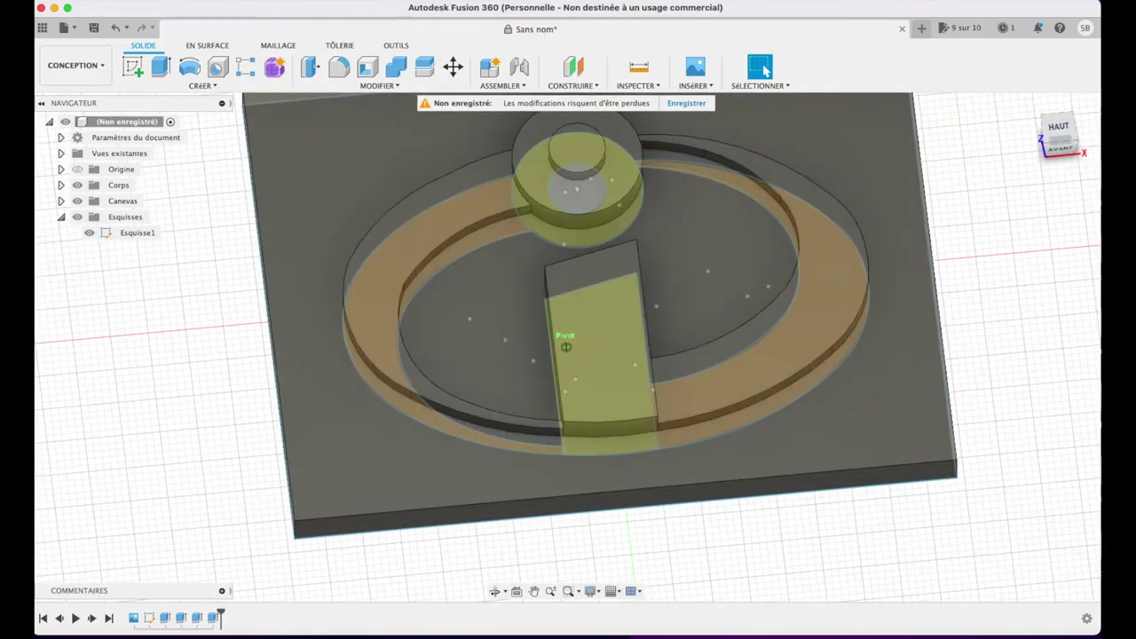
pyautogui.keyDown('shift'); pyautogui.moveTo(566, 346); pyautogui.dragTo(329, 196, button='middle'); pyautogui.keyUp('shift')
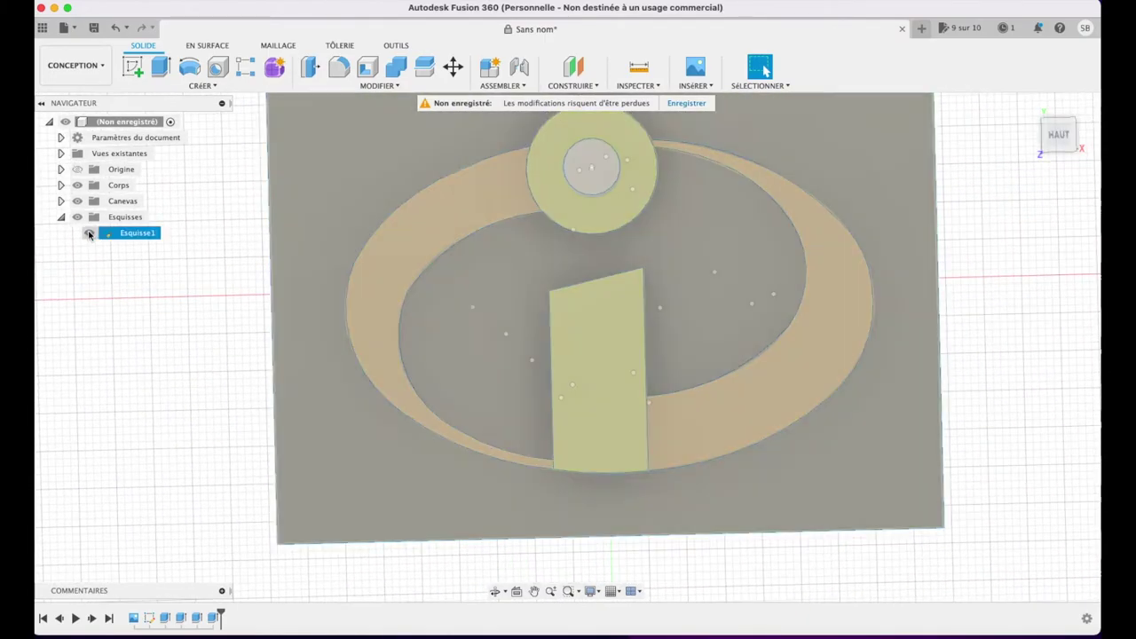
pyautogui.click(89, 233)
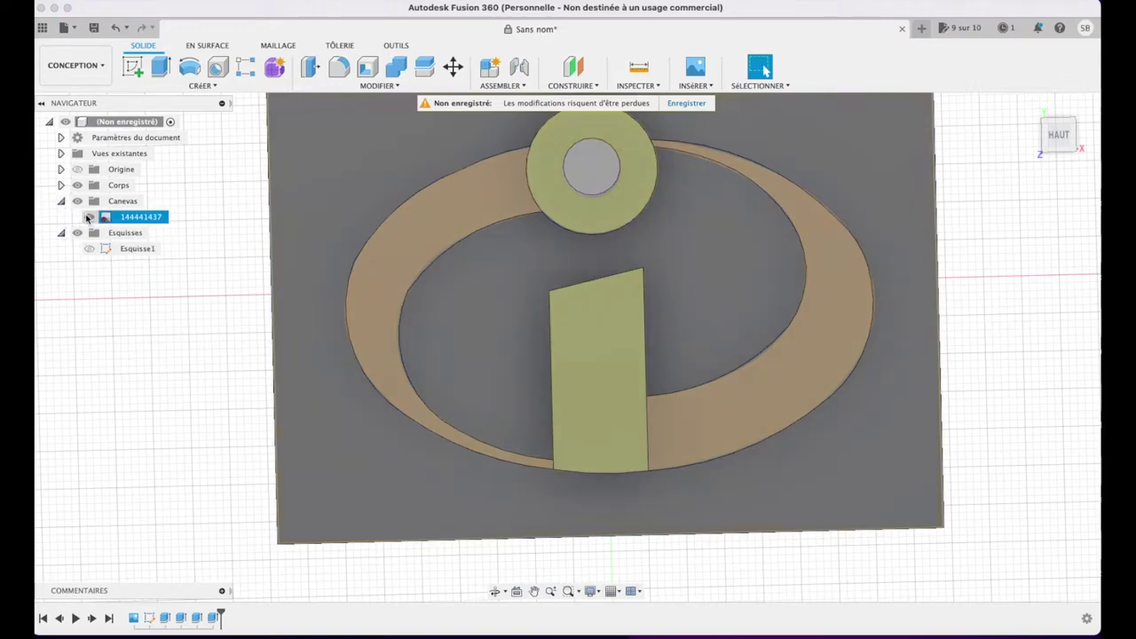
# - Hide the reference image and apply the ABS (blanc) plastic appearance to the whole body
pyautogui.click(89, 217)
pyautogui.rightClick(314, 195)
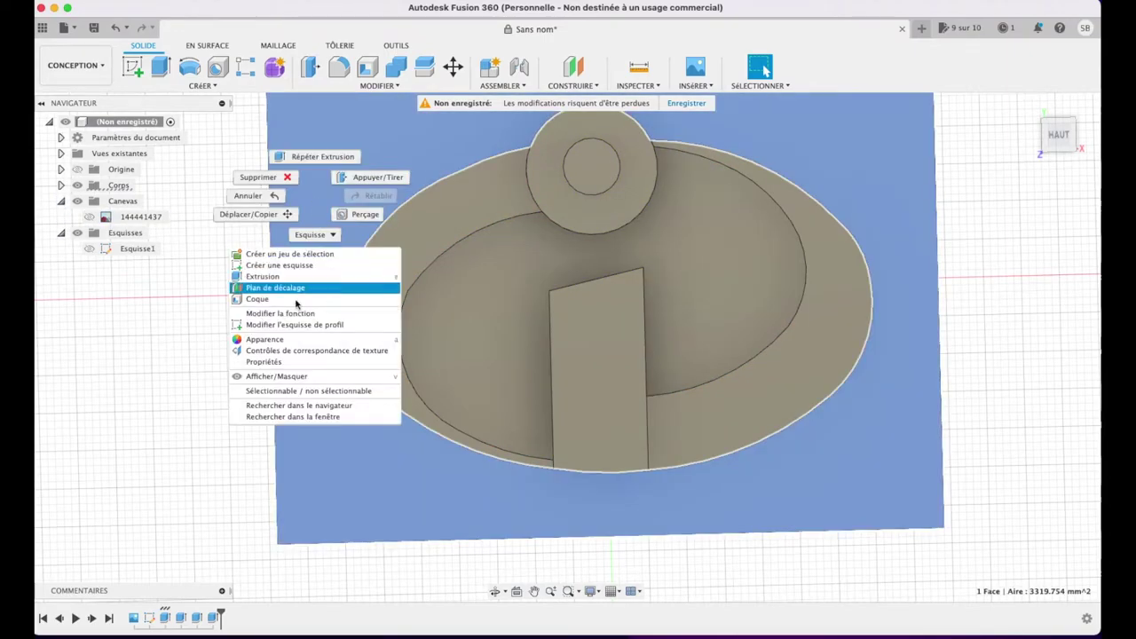
pyautogui.click(333, 341)
pyautogui.press('a')
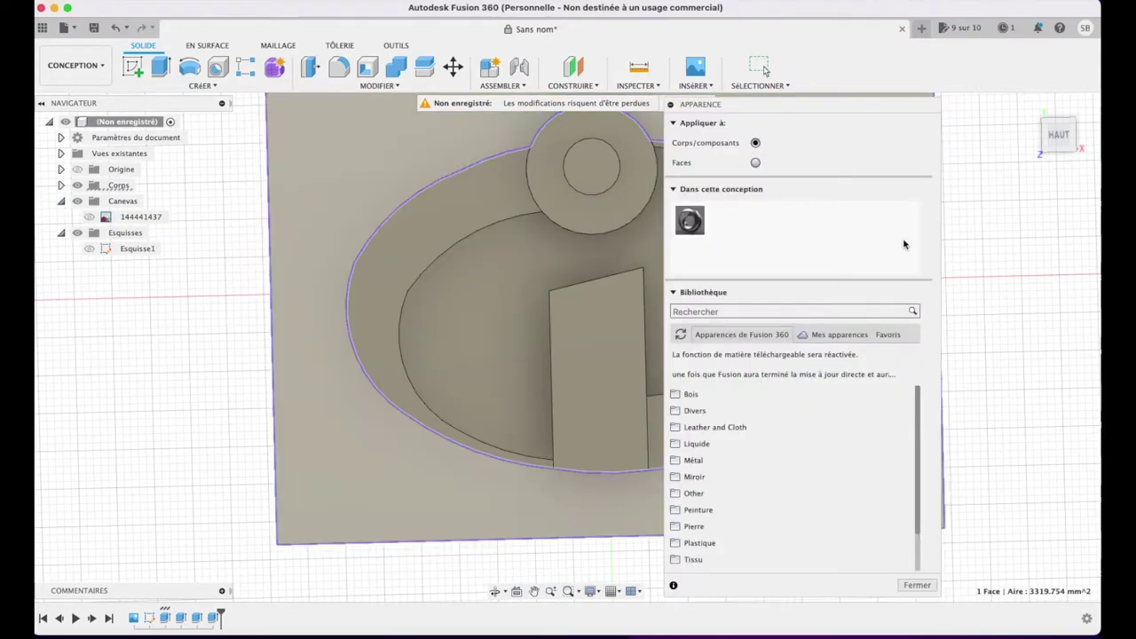
pyautogui.click(678, 543)
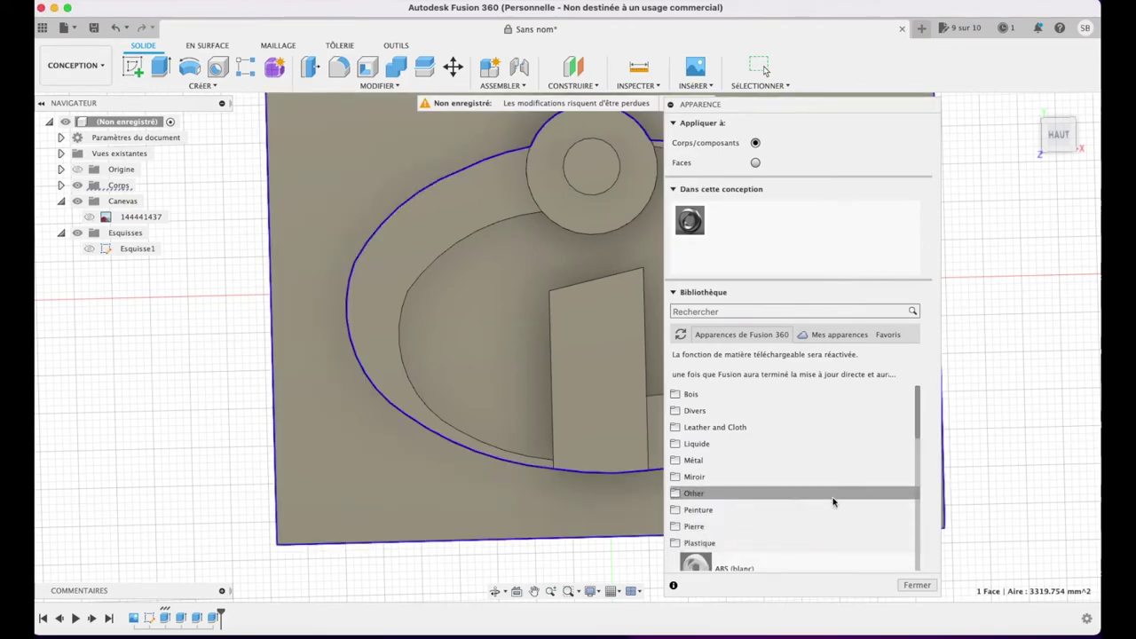
pyautogui.scroll(-3, 799, 497)
pyautogui.moveTo(696, 463)
pyautogui.mouseDown()
pyautogui.moveTo(707, 389)
pyautogui.moveTo(621, 355)
pyautogui.mouseUp()
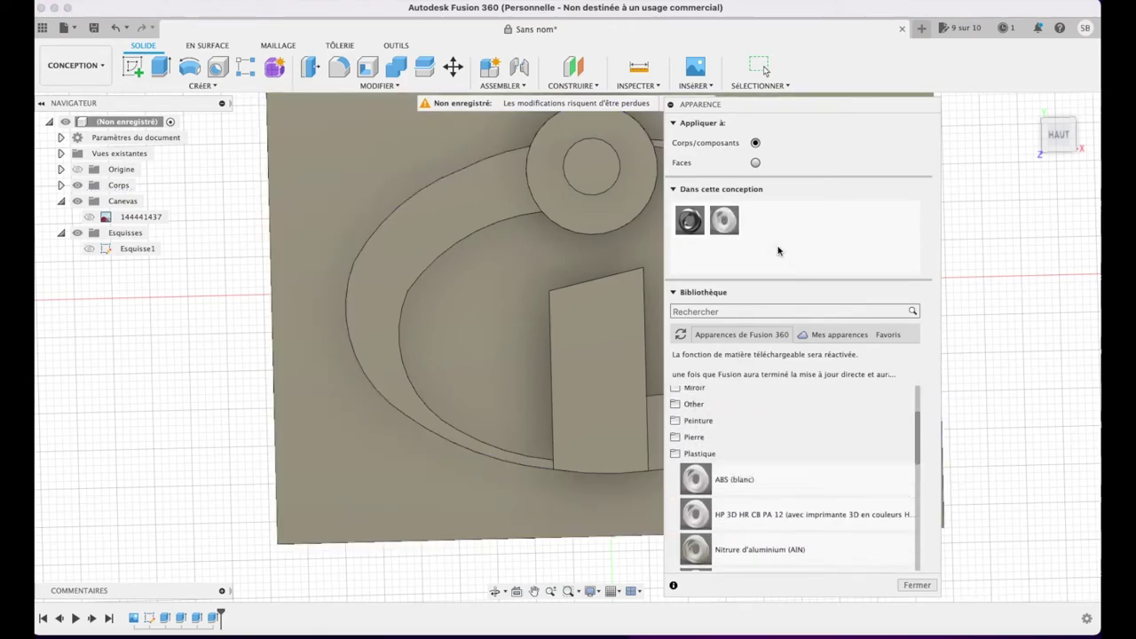
# - Darken the ABS (blanc) colour and apply it face-by-face to the inner ellipse and base plate
pyautogui.doubleClick(723, 221)
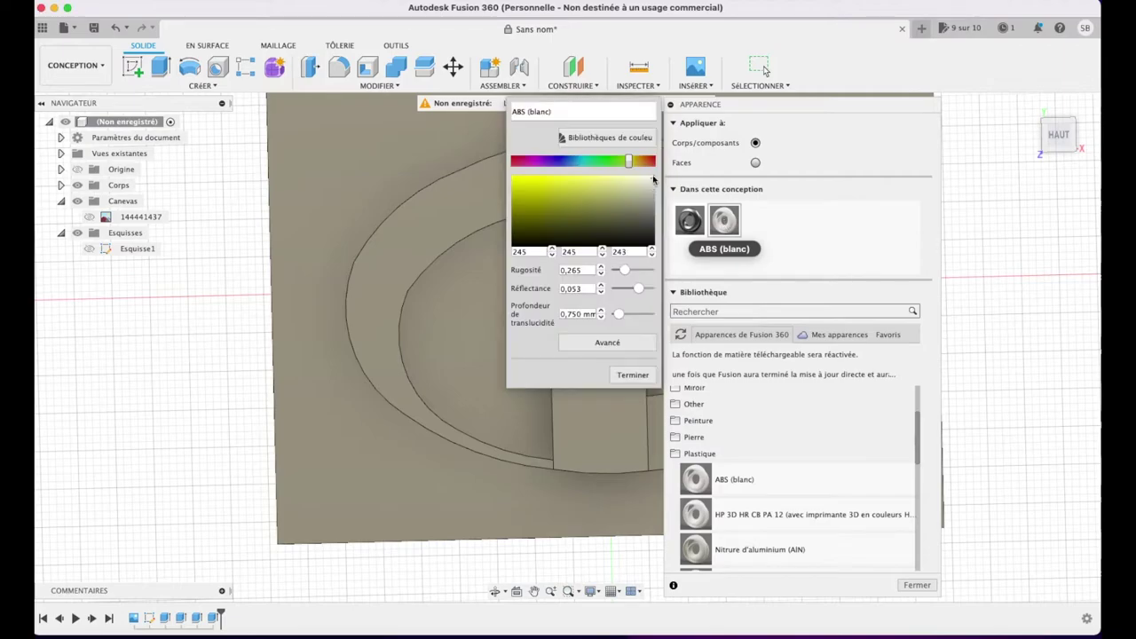
pyautogui.click(632, 375)
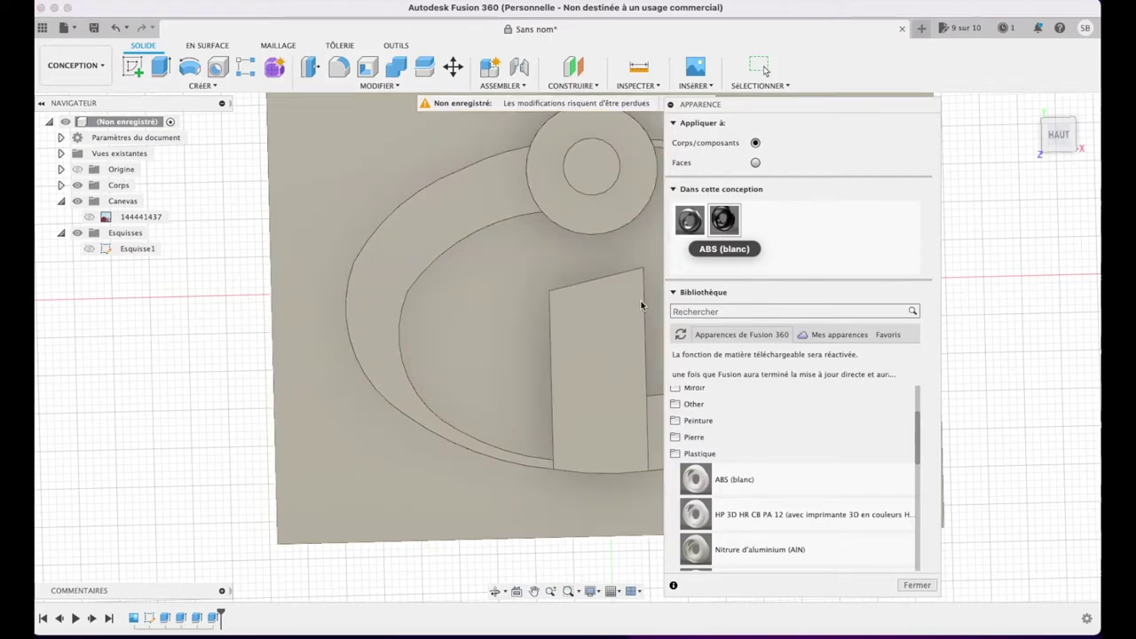
pyautogui.moveTo(763, 104); pyautogui.dragTo(921, 121)
pyautogui.moveTo(881, 237); pyautogui.dragTo(801, 126)
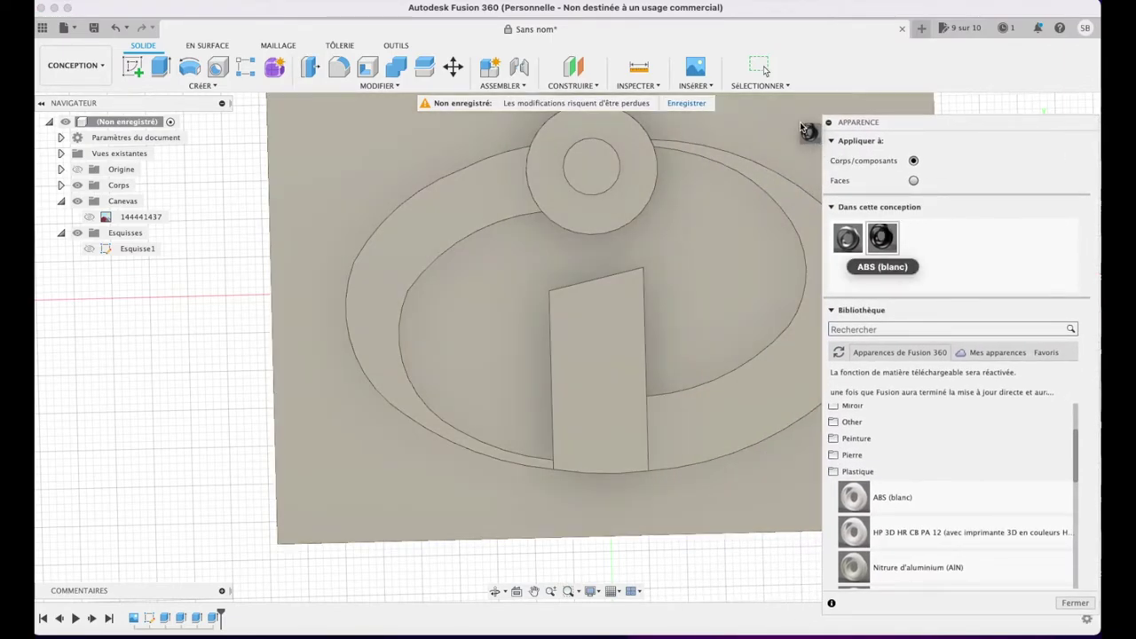
pyautogui.click(913, 180)
pyautogui.moveTo(881, 237); pyautogui.dragTo(499, 278)
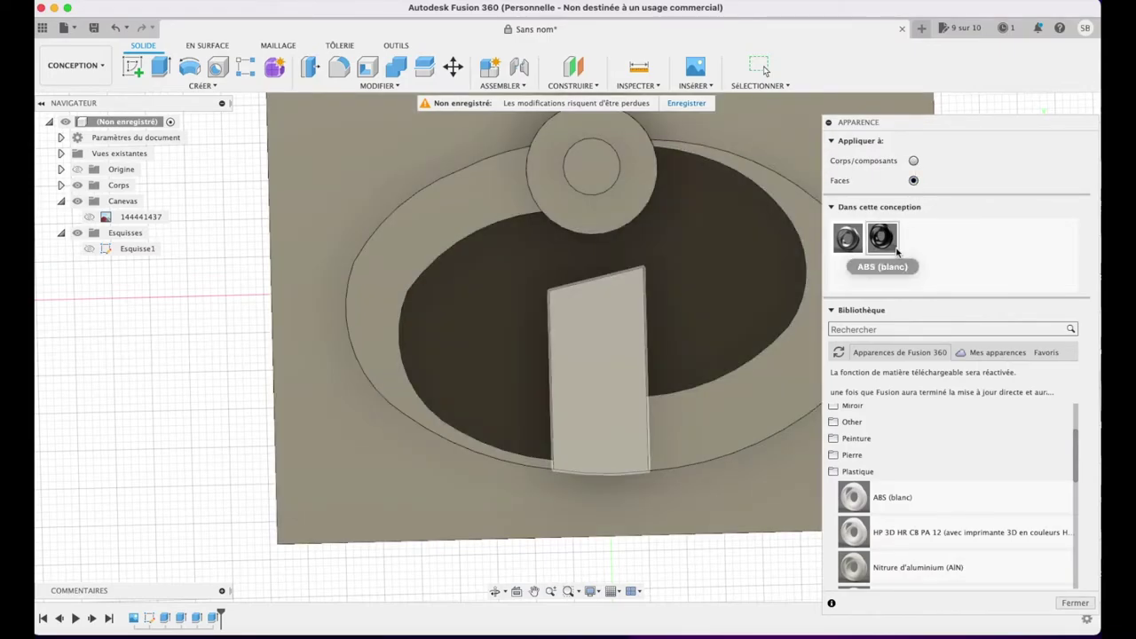
pyautogui.moveTo(882, 237); pyautogui.dragTo(803, 483)
# - Duplicate the dark appearance, make the copy yellow, and apply it to the i's stem and dot ring
pyautogui.rightClick(888, 244)
pyautogui.click(914, 257)
pyautogui.doubleClick(915, 243)
pyautogui.moveTo(798, 184); pyautogui.dragTo(789, 182)
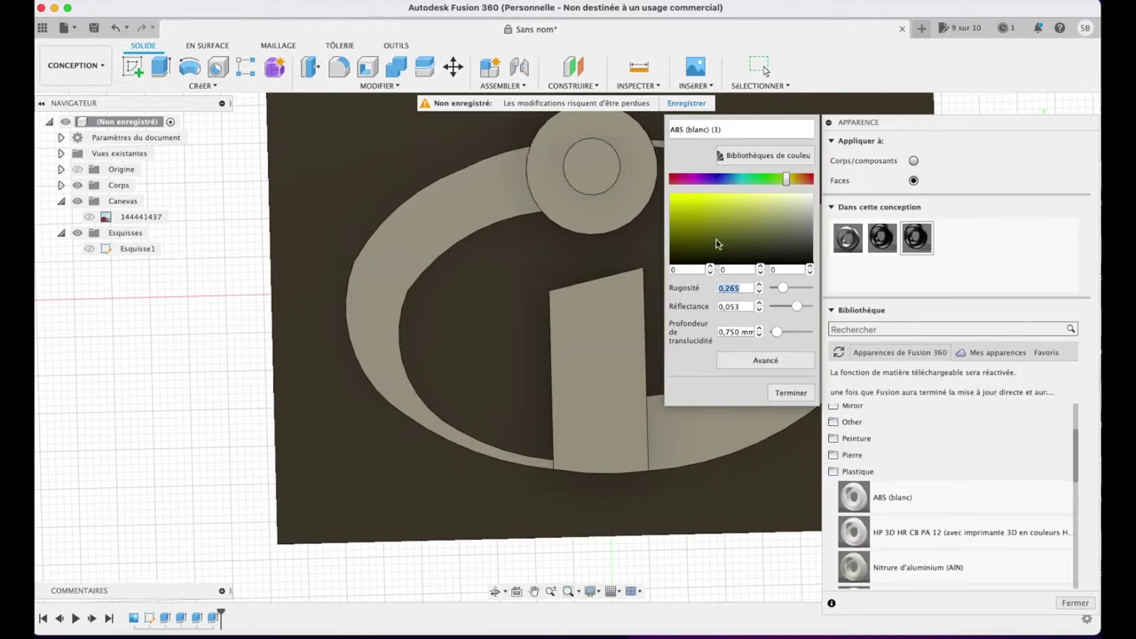
pyautogui.click(786, 394)
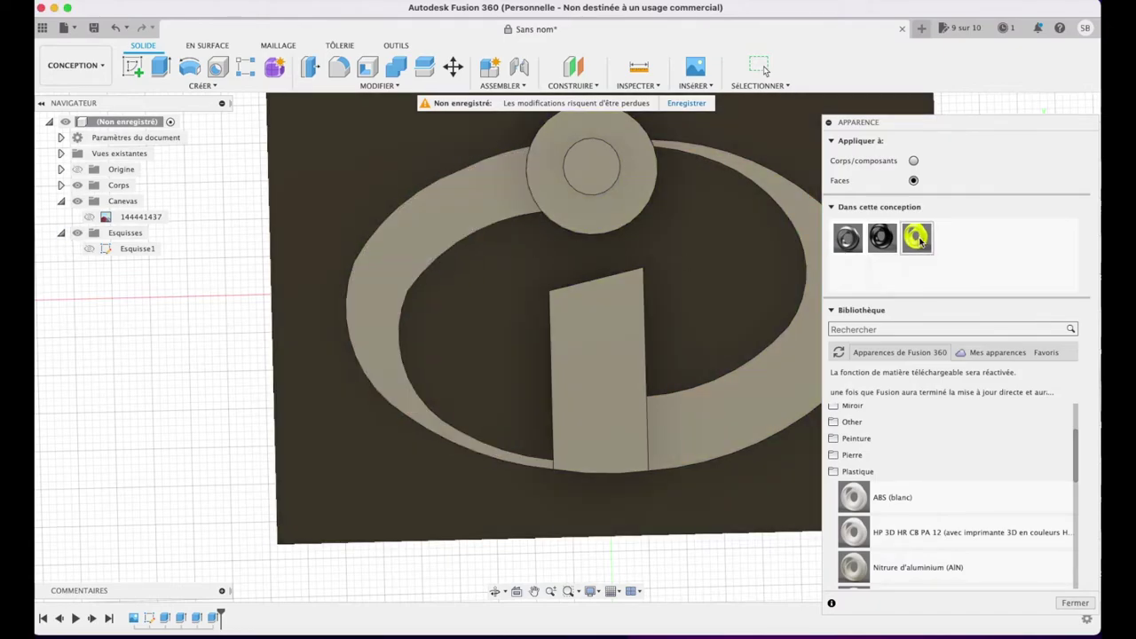
pyautogui.moveTo(917, 237); pyautogui.dragTo(629, 343)
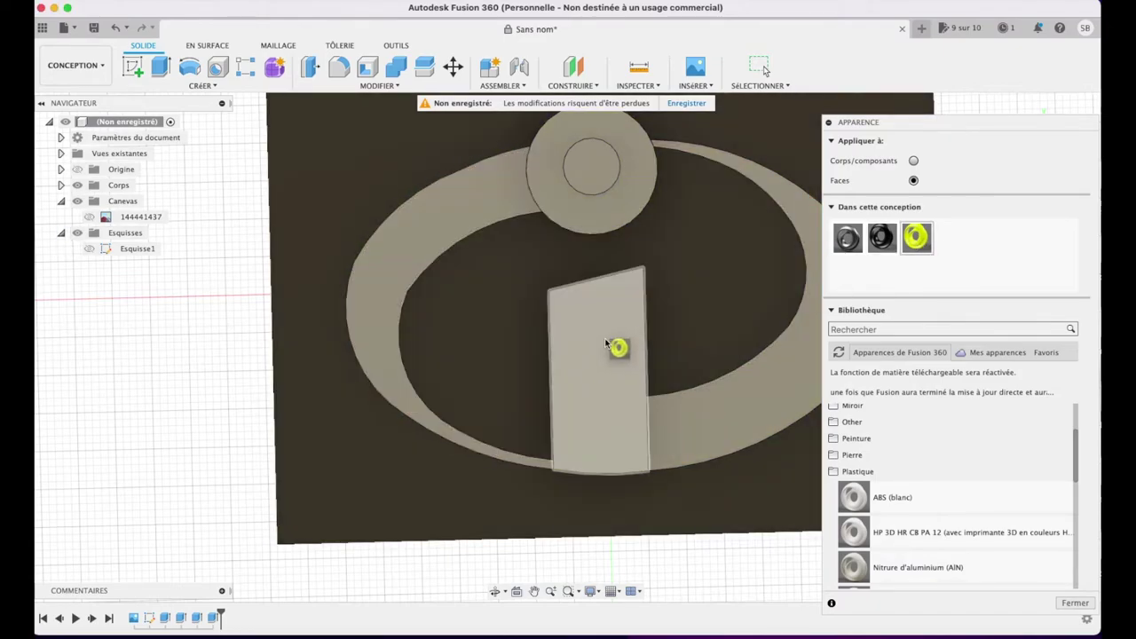
pyautogui.moveTo(817, 218); pyautogui.dragTo(621, 199)
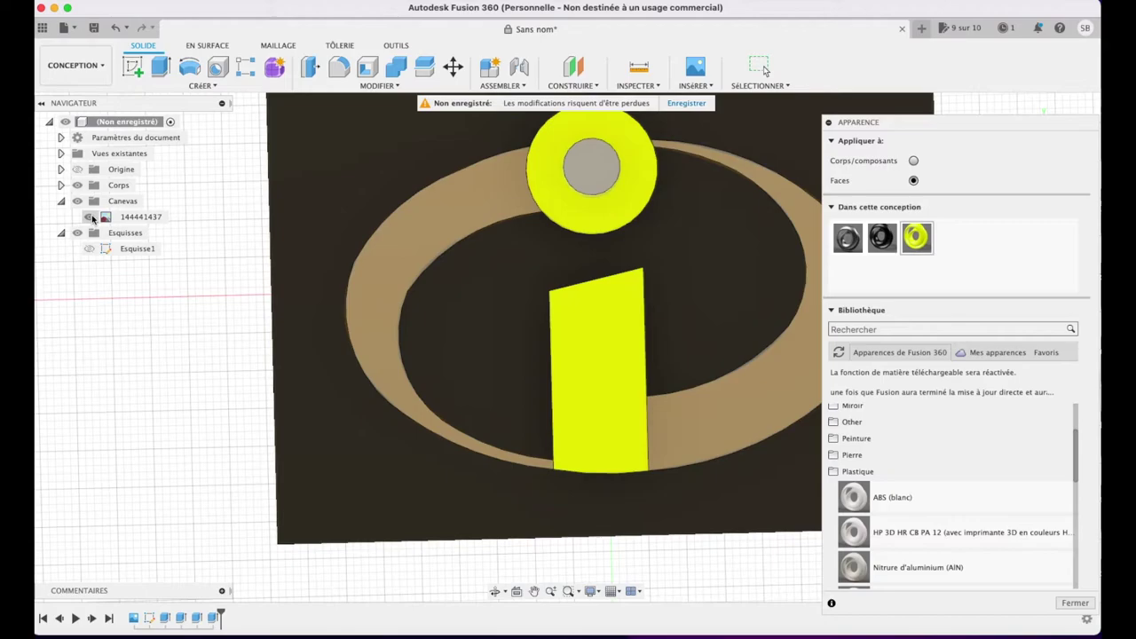
# - Duplicate the yellow appearance as a lighter colour and apply it to the dot's inner circle
pyautogui.click(92, 218)
pyautogui.rightClick(917, 237)
pyautogui.click(928, 256)
pyautogui.doubleClick(956, 244)
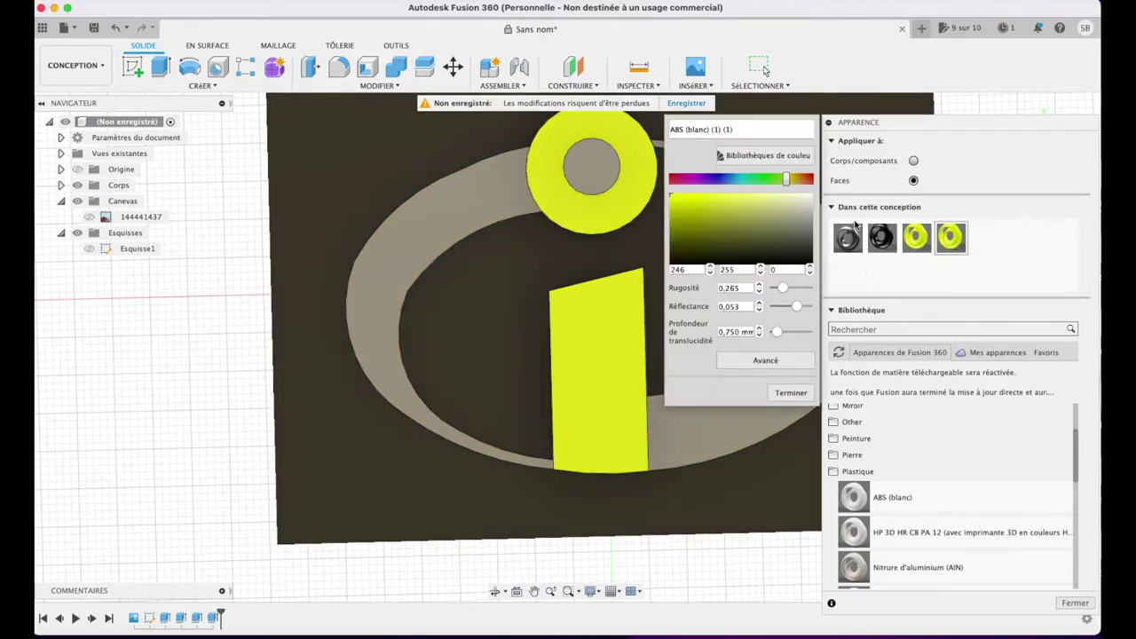
pyautogui.click(791, 392)
pyautogui.moveTo(950, 237); pyautogui.dragTo(784, 345)
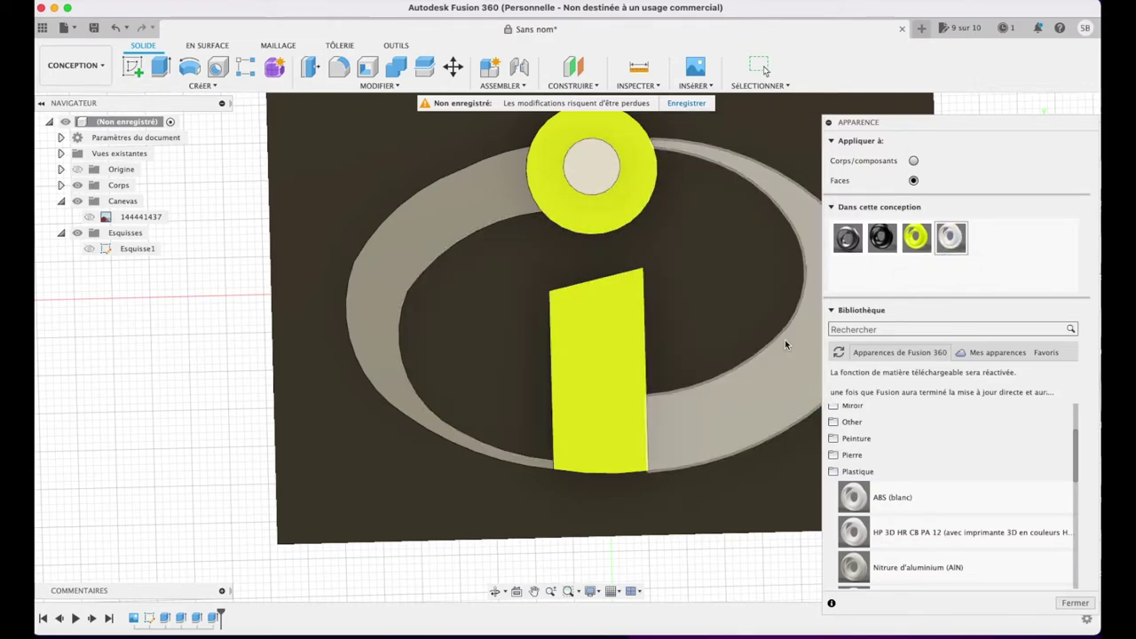
# - Make an orange copy of the appearance, apply it to the ring, and return to the home view
pyautogui.rightClick(954, 244)
pyautogui.click(985, 266)
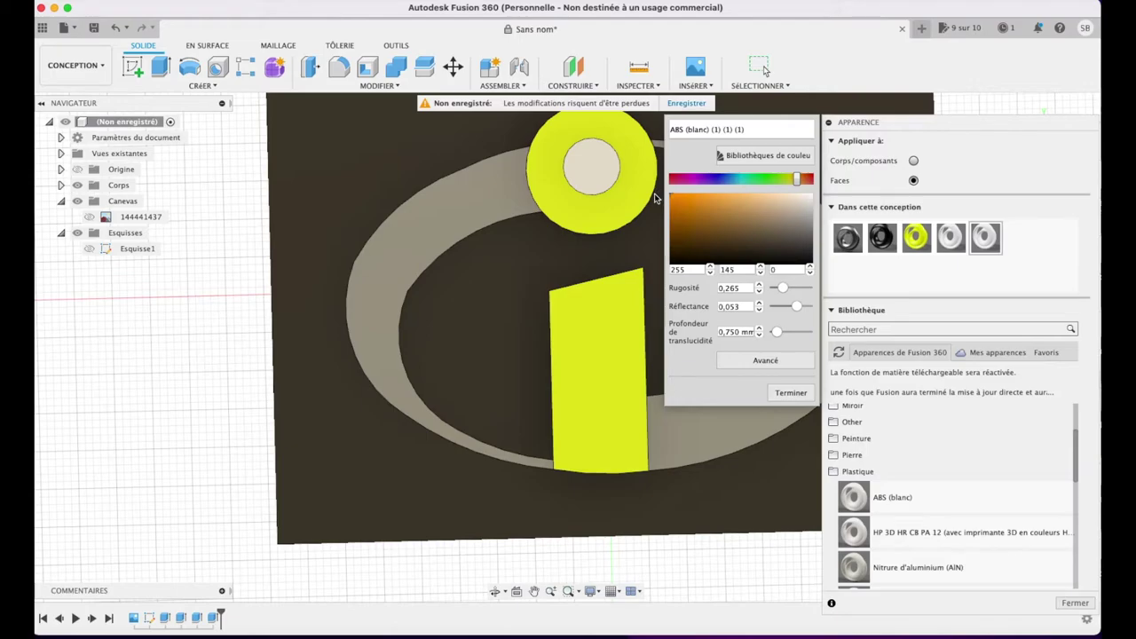
pyautogui.click(789, 393)
pyautogui.moveTo(985, 237); pyautogui.dragTo(460, 195)
pyautogui.click(1075, 603)
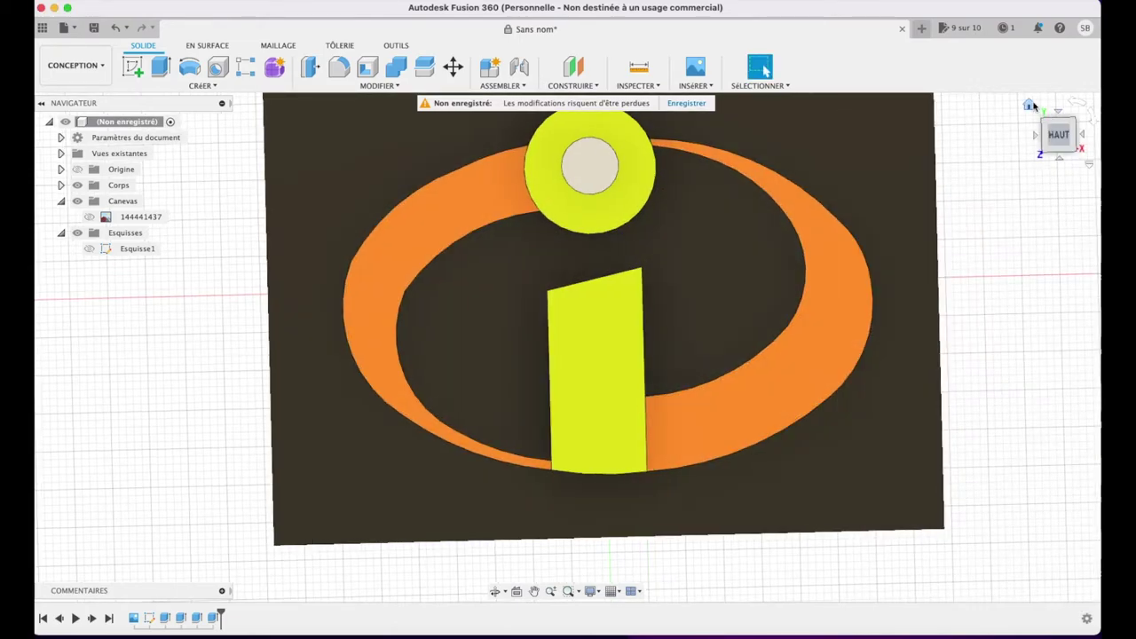
pyautogui.click(1029, 105)
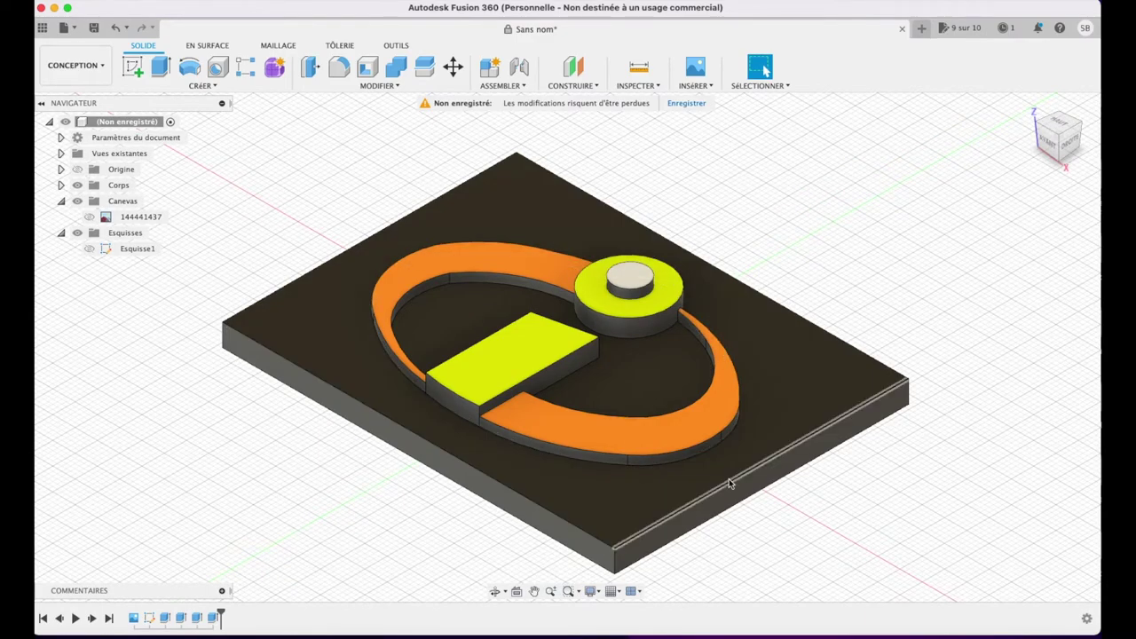
# - In Faces mode, paint the ring's right arc face and its outer side walls orange
pyautogui.scroll(3, 728, 478)
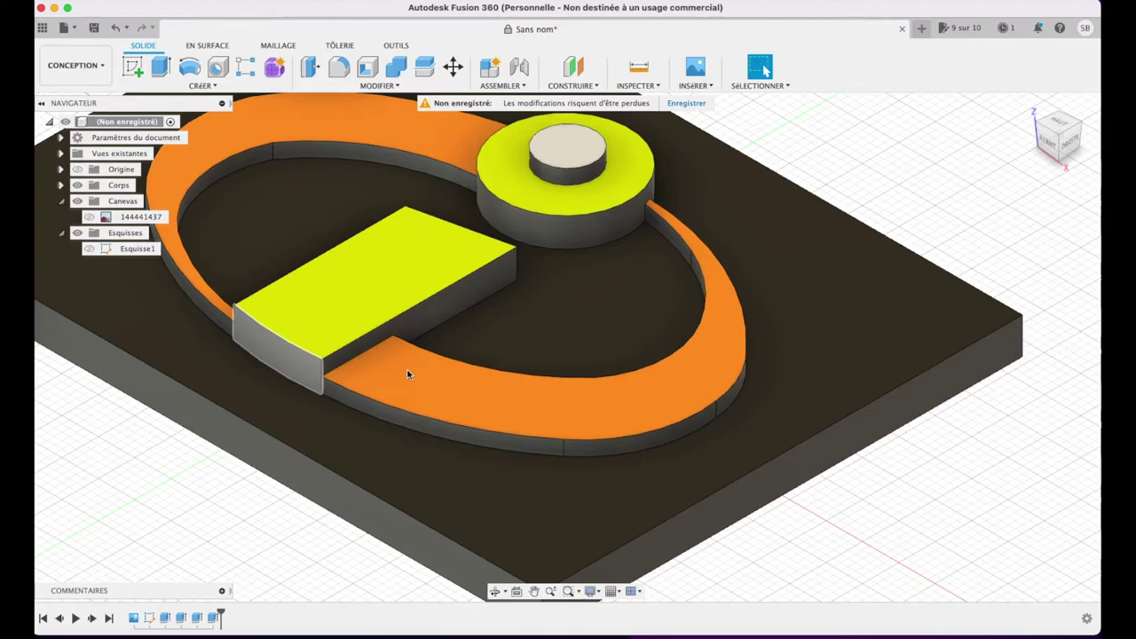
pyautogui.click(408, 373)
pyautogui.rightClick(408, 373)
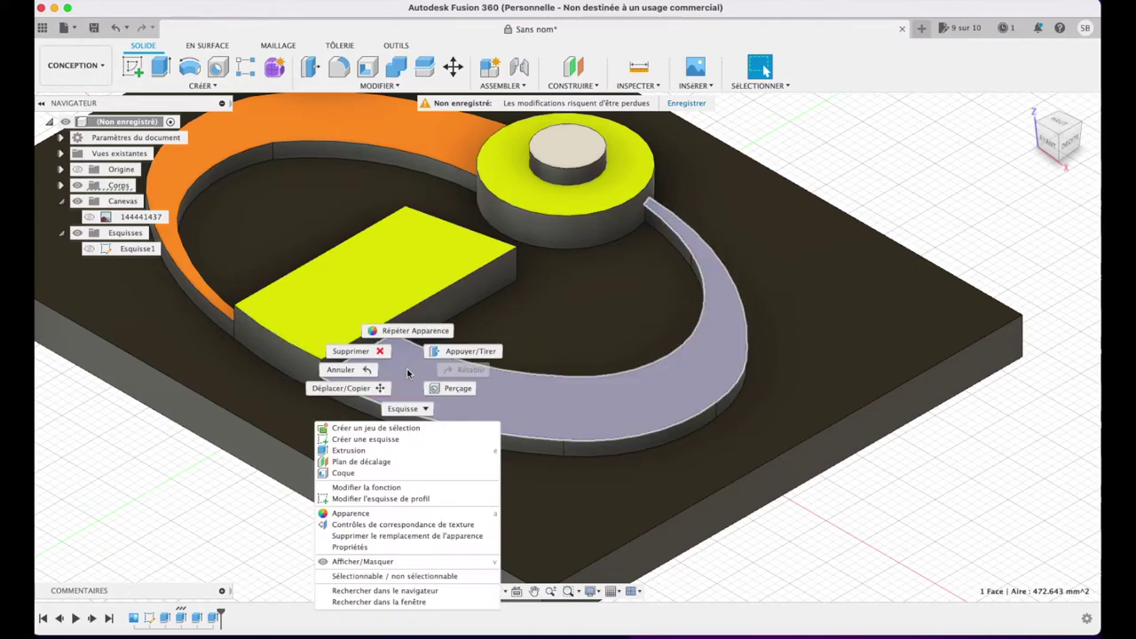
pyautogui.click(350, 513)
pyautogui.click(913, 181)
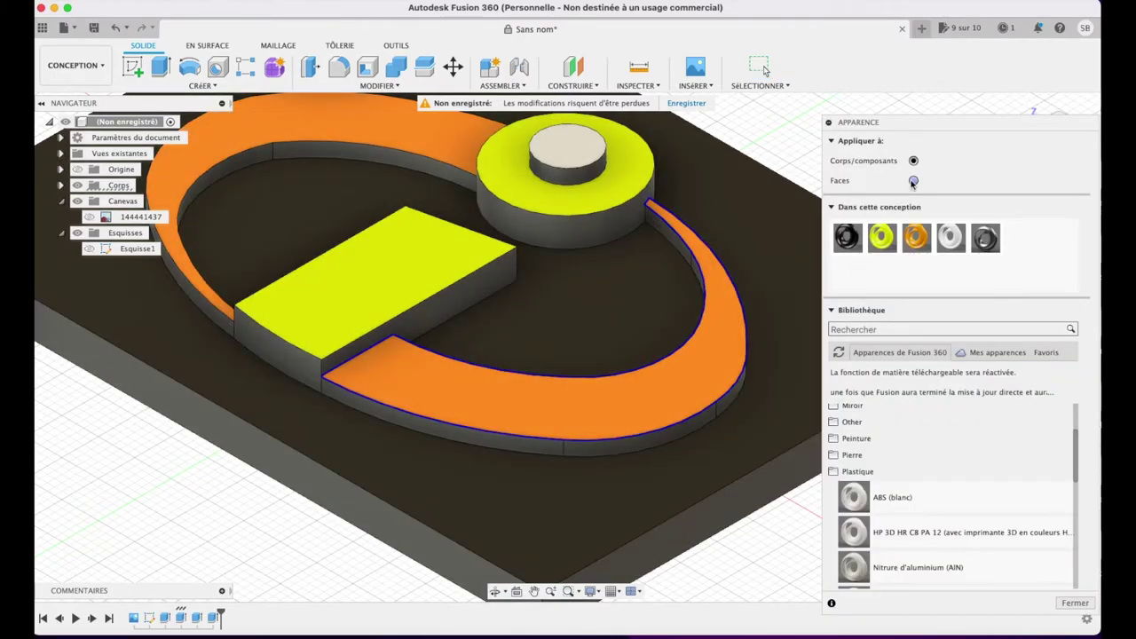
pyautogui.moveTo(916, 237); pyautogui.dragTo(722, 410)
pyautogui.moveTo(603, 436); pyautogui.dragTo(612, 445)
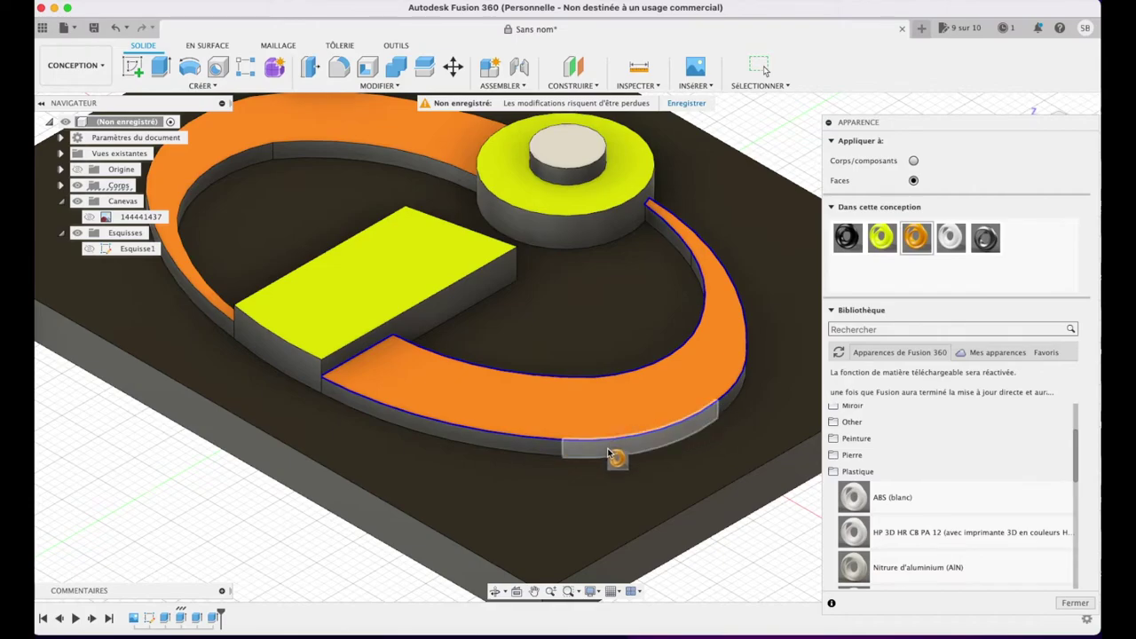
pyautogui.moveTo(916, 237); pyautogui.dragTo(497, 446)
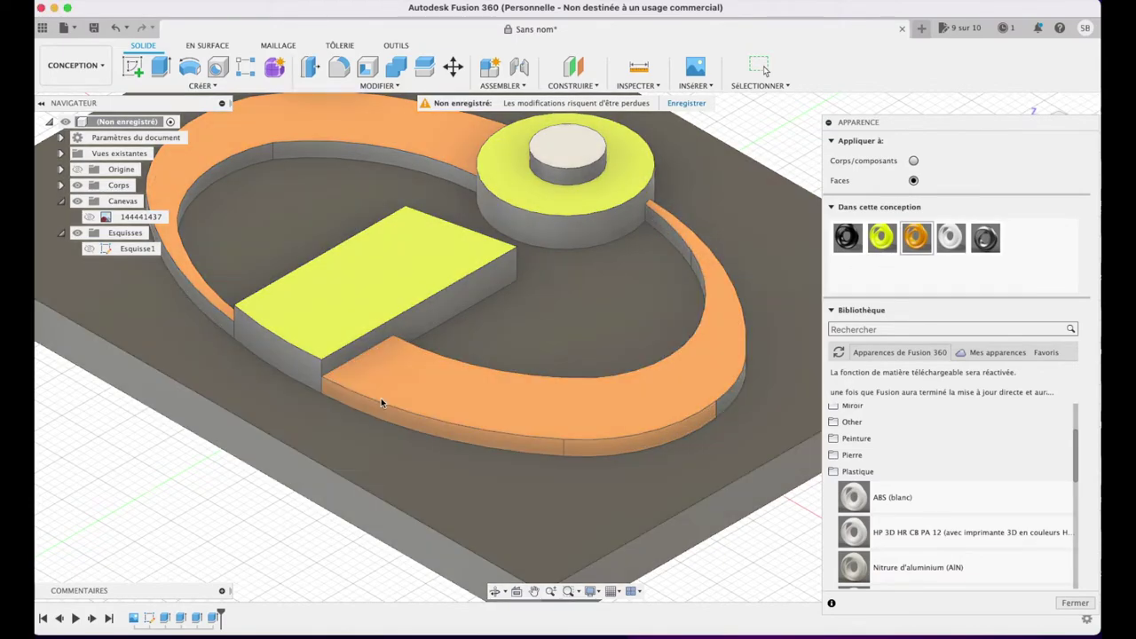
pyautogui.moveTo(915, 237); pyautogui.dragTo(226, 321)
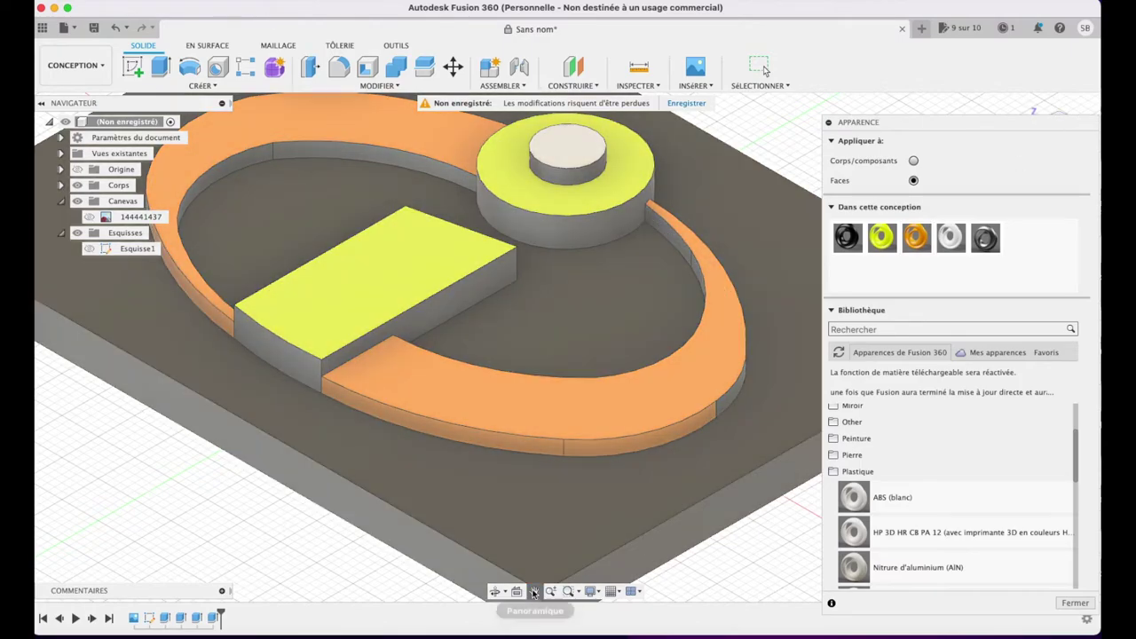
# - Pan and orbit to view the ring from the right, with appearance settings reopened in Faces mode
pyautogui.click(534, 591)
pyautogui.moveTo(817, 494); pyautogui.dragTo(563, 506)
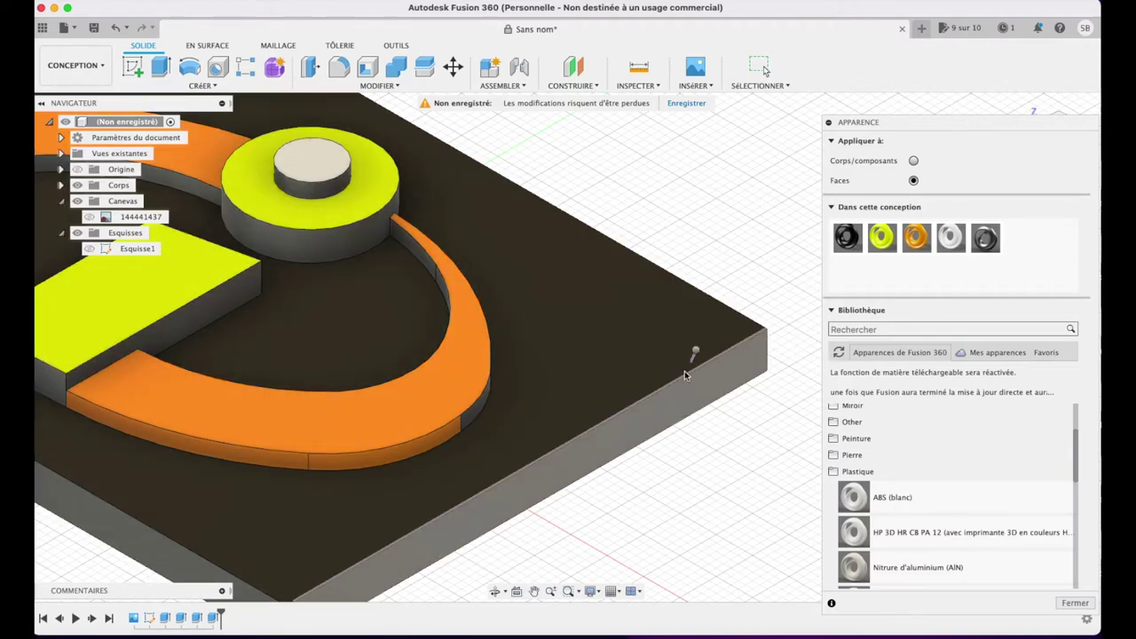
pyautogui.rightClick(691, 359)
pyautogui.click(658, 421)
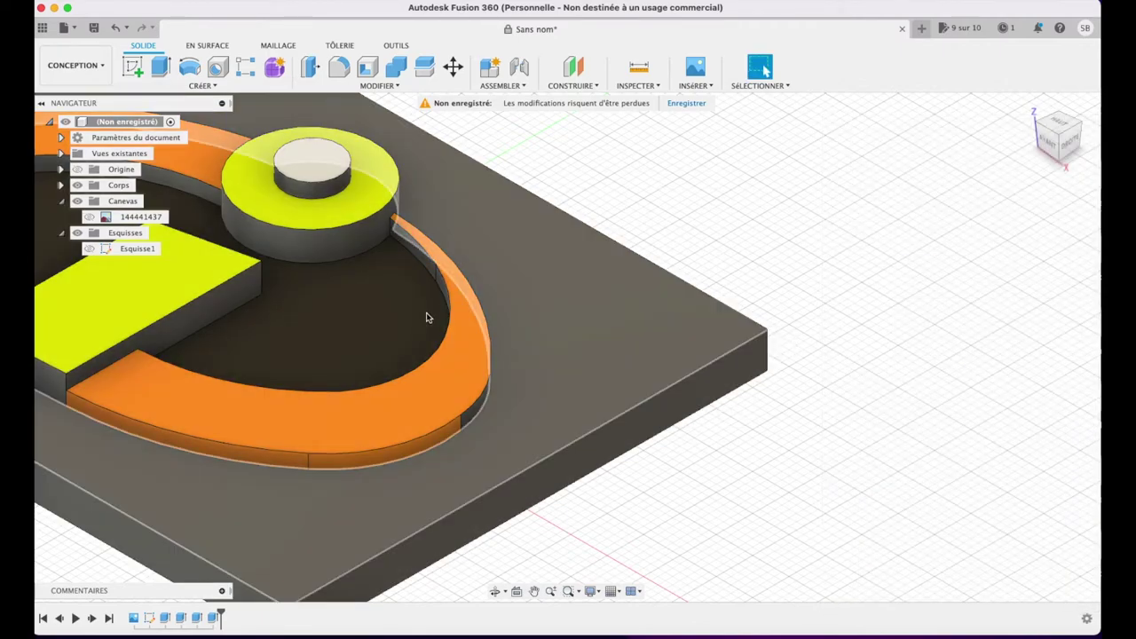
pyautogui.rightClick(467, 350)
pyautogui.click(410, 494)
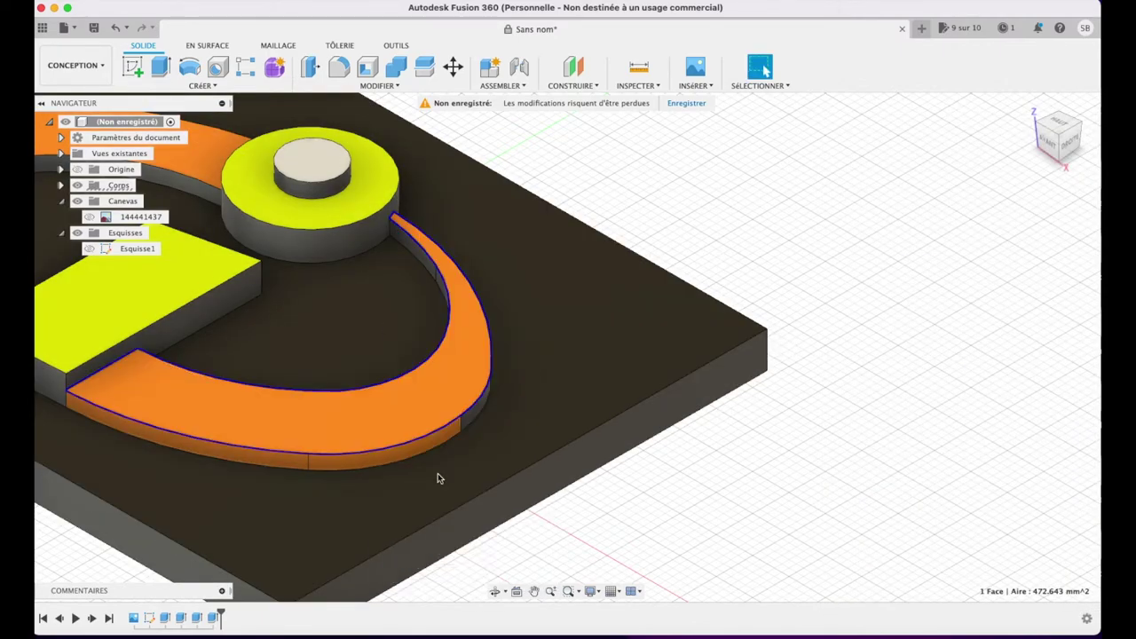
pyautogui.moveTo(880, 128); pyautogui.dragTo(890, 116)
pyautogui.keyDown('shift'); pyautogui.moveTo(562, 329); pyautogui.dragTo(887, 266, button='middle'); pyautogui.keyUp('shift')
pyautogui.click(777, 170)
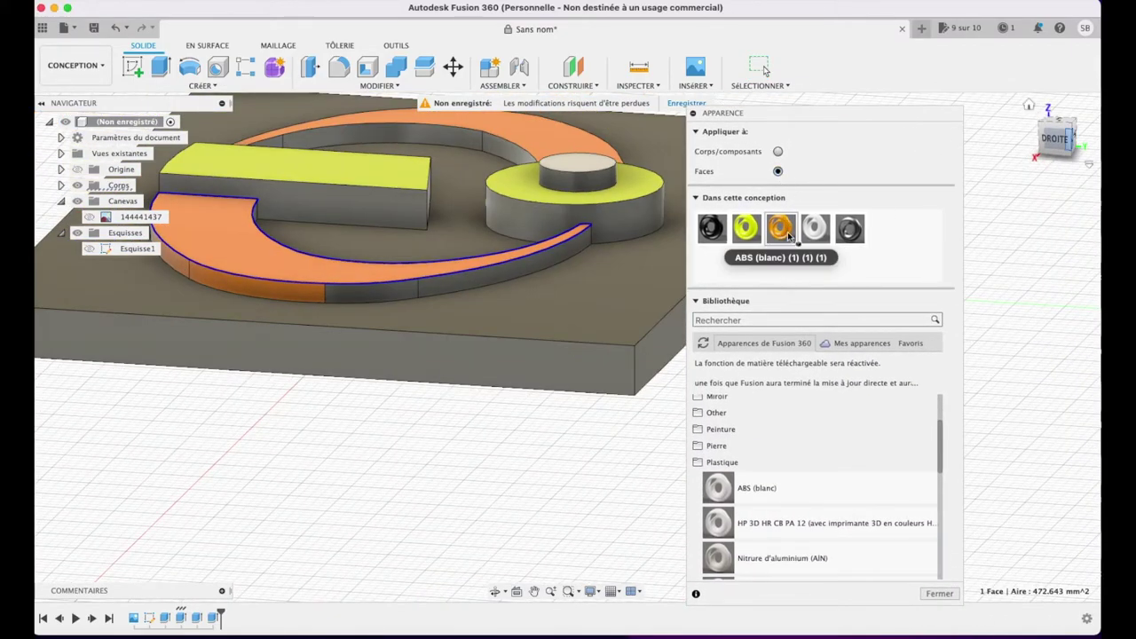
# - Paint the arc's outer wall orange and the dot ring and stem side walls yellow
pyautogui.moveTo(781, 227); pyautogui.dragTo(527, 284)
pyautogui.moveTo(679, 254); pyautogui.dragTo(748, 259)
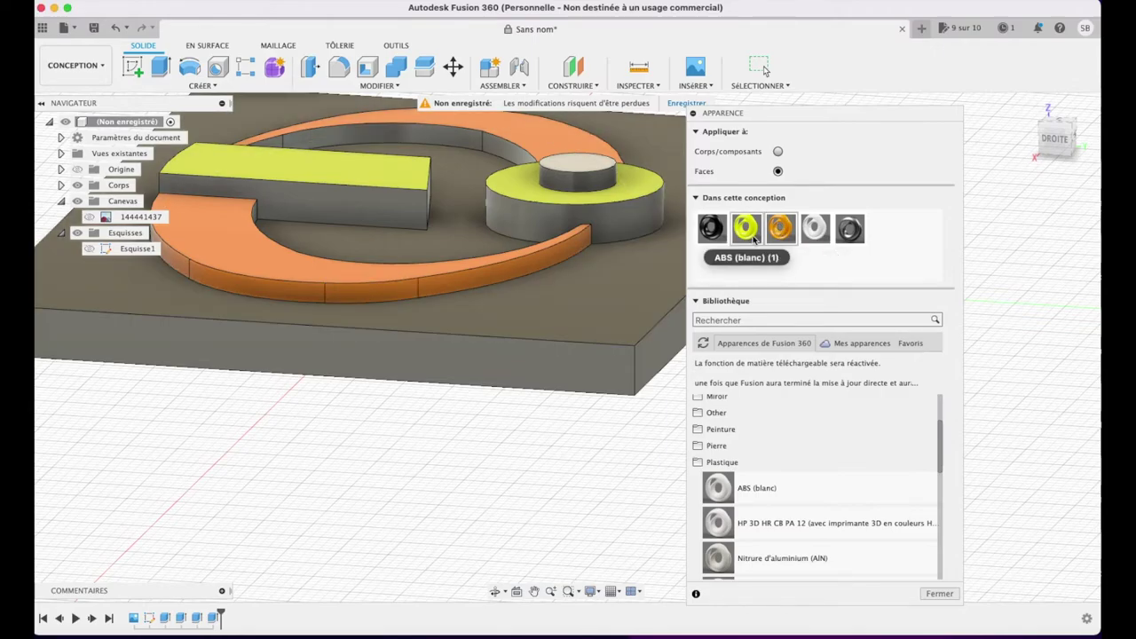
pyautogui.moveTo(750, 230); pyautogui.dragTo(410, 209)
pyautogui.click(1053, 144)
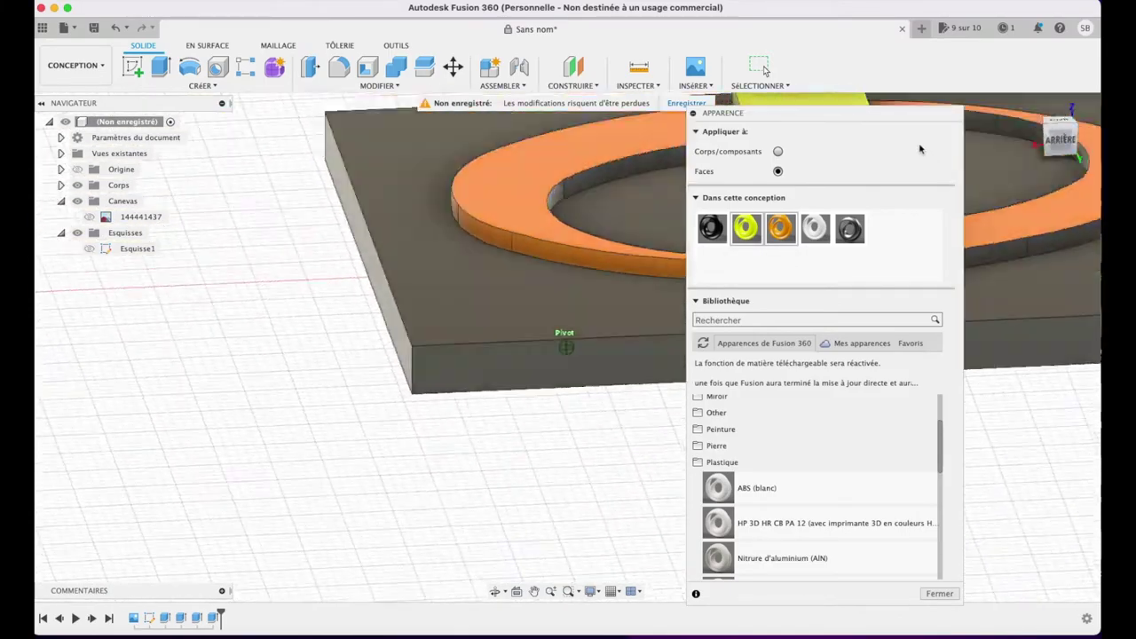
pyautogui.moveTo(853, 114); pyautogui.dragTo(415, 137)
pyautogui.moveTo(309, 249); pyautogui.dragTo(396, 260)
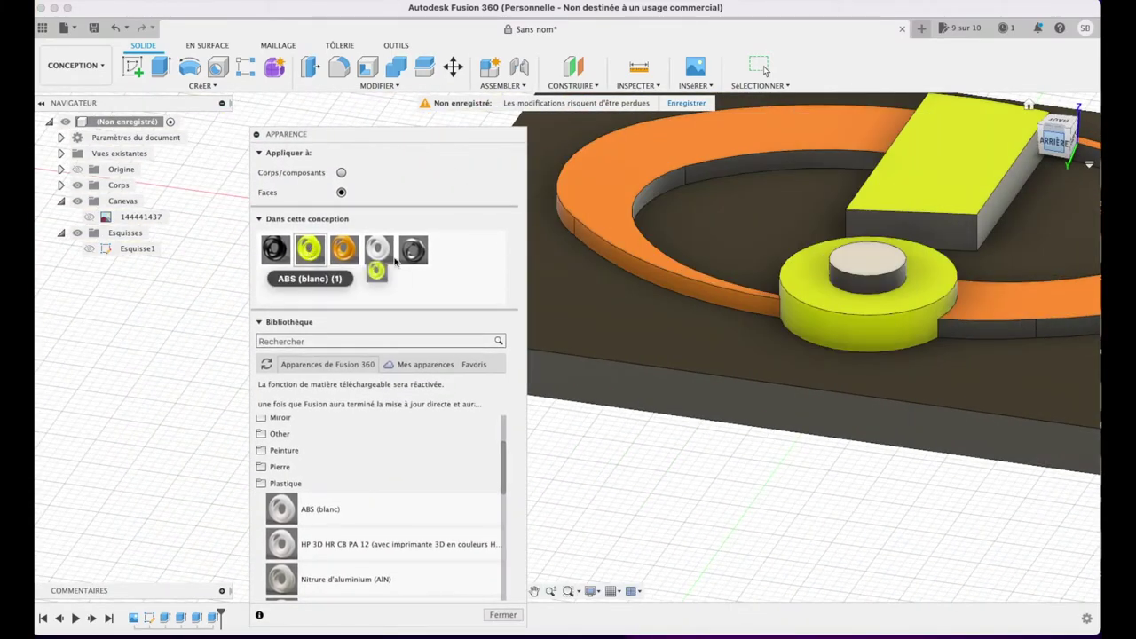
pyautogui.moveTo(939, 223); pyautogui.dragTo(985, 207)
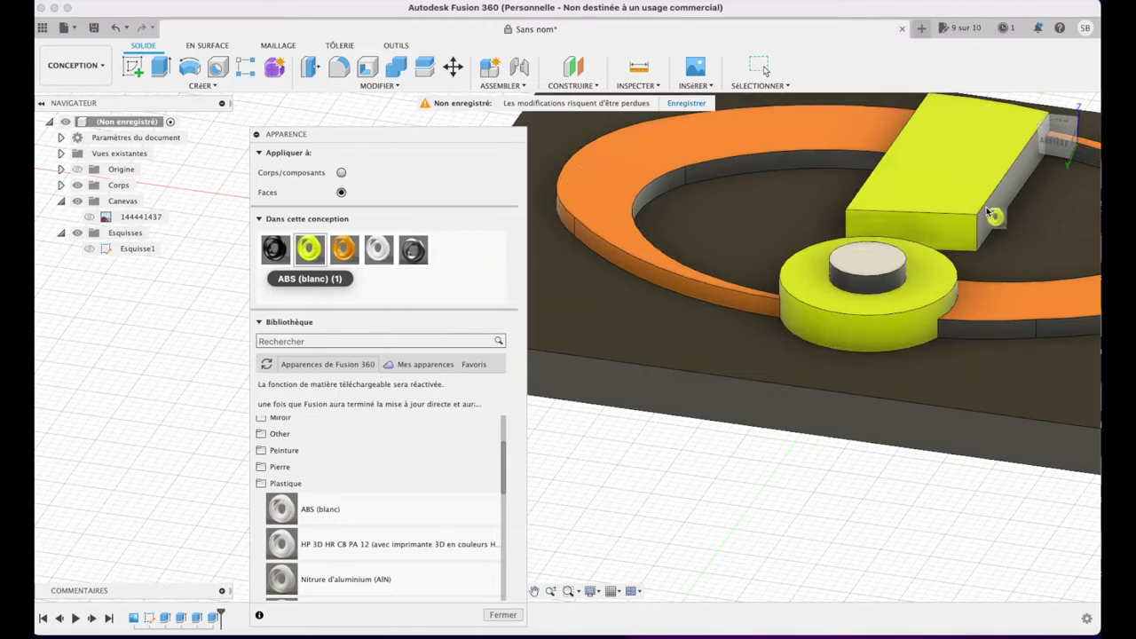
# - Paint the ring's grey wall segments orange and give the dot's centre cylinder the white appearance
pyautogui.moveTo(344, 249)
pyautogui.mouseDown()
pyautogui.moveTo(664, 176)
pyautogui.moveTo(333, 249)
pyautogui.moveTo(1022, 168)
pyautogui.mouseUp()
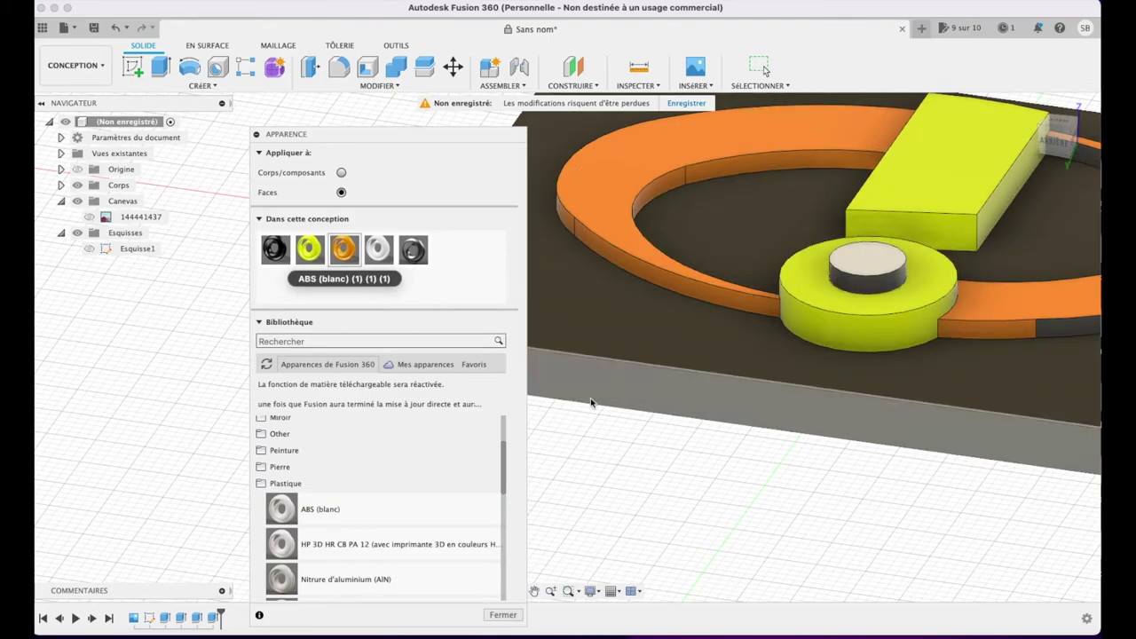
pyautogui.click(1022, 169)
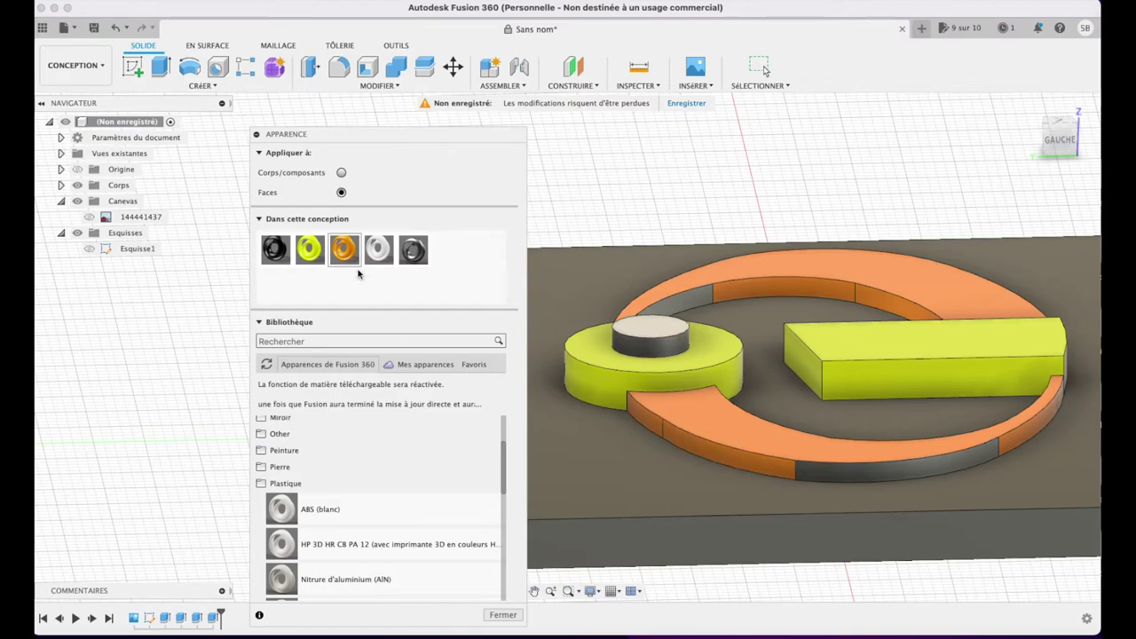
pyautogui.moveTo(346, 253); pyautogui.dragTo(893, 479)
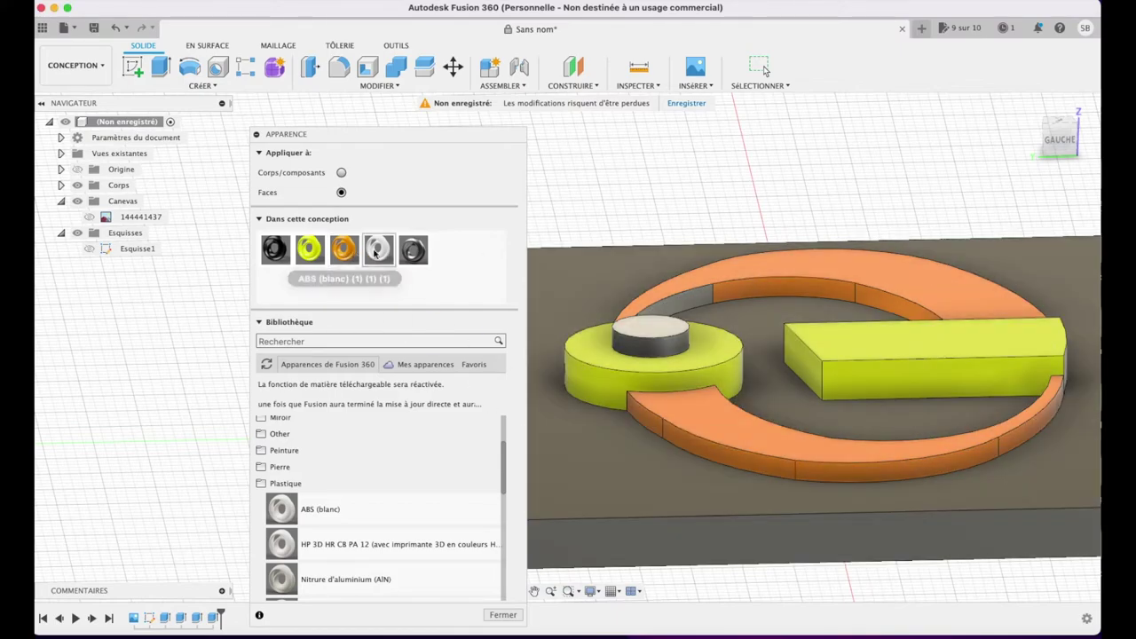
pyautogui.moveTo(378, 249); pyautogui.dragTo(633, 347)
pyautogui.moveTo(344, 249); pyautogui.dragTo(689, 295)
pyautogui.moveTo(1078, 144); pyautogui.dragTo(981, 155)
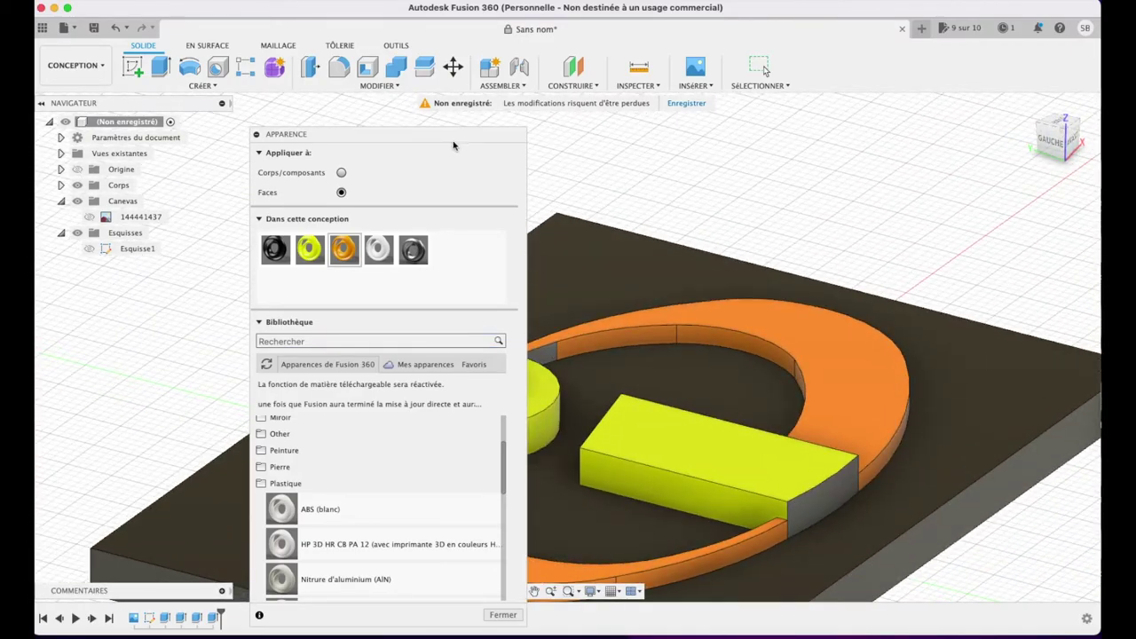
pyautogui.moveTo(453, 135); pyautogui.dragTo(908, 119)
pyautogui.moveTo(545, 357); pyautogui.dragTo(548, 359)
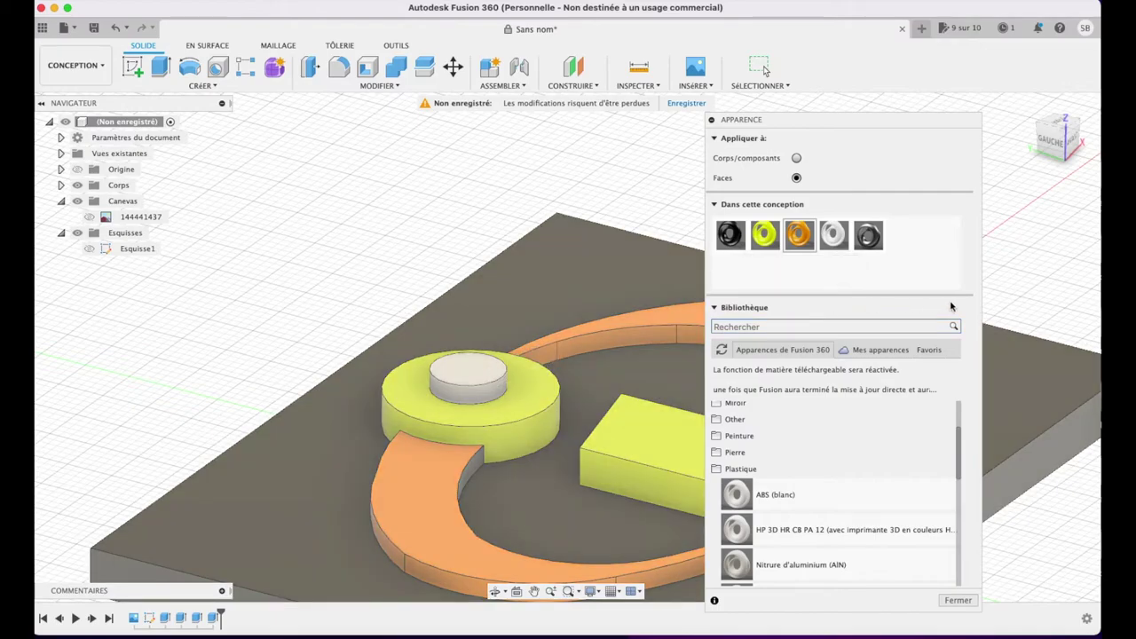
pyautogui.click(1072, 142)
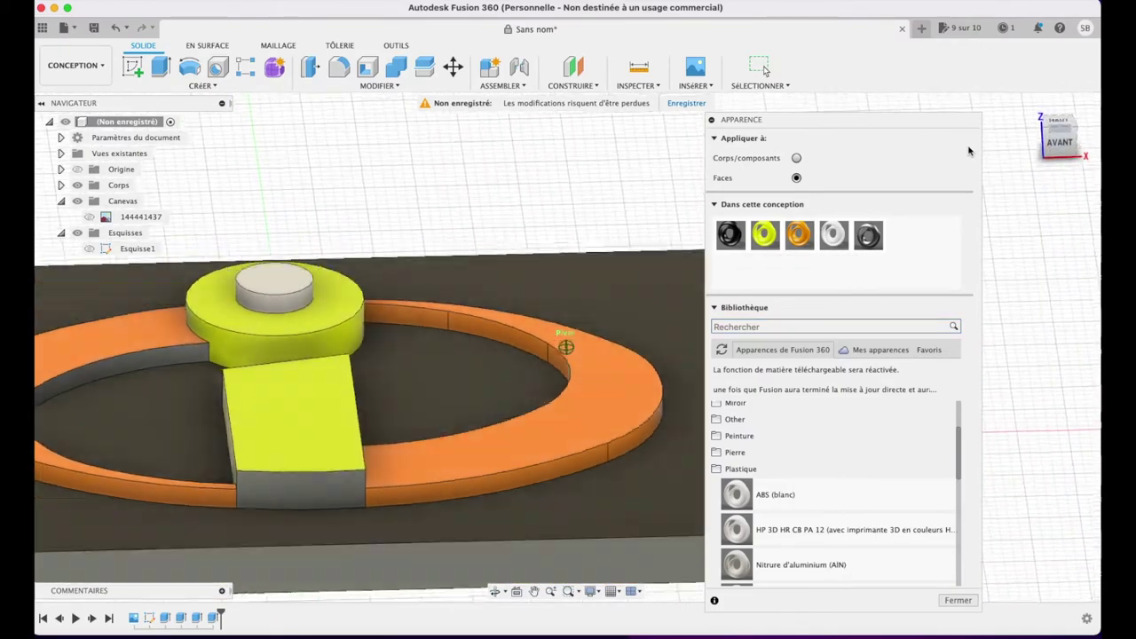
pyautogui.moveTo(799, 234)
pyautogui.mouseDown()
pyautogui.moveTo(162, 387)
pyautogui.moveTo(296, 368)
pyautogui.mouseUp()
pyautogui.moveTo(765, 234)
pyautogui.mouseDown()
pyautogui.moveTo(489, 445)
pyautogui.moveTo(343, 523)
pyautogui.mouseUp()
# - Paint the ring's inner wall and last grey face orange, then return to the home view
pyautogui.keyDown('shift'); pyautogui.moveTo(566, 346); pyautogui.dragTo(934, 142, button='middle'); pyautogui.keyUp('shift')
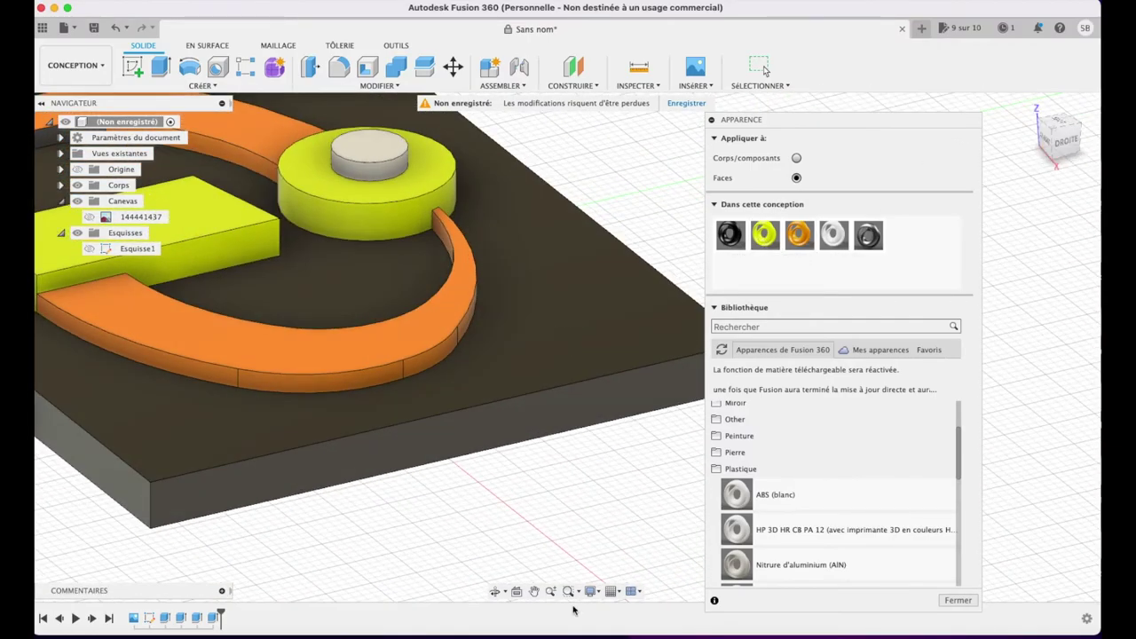
pyautogui.click(534, 591)
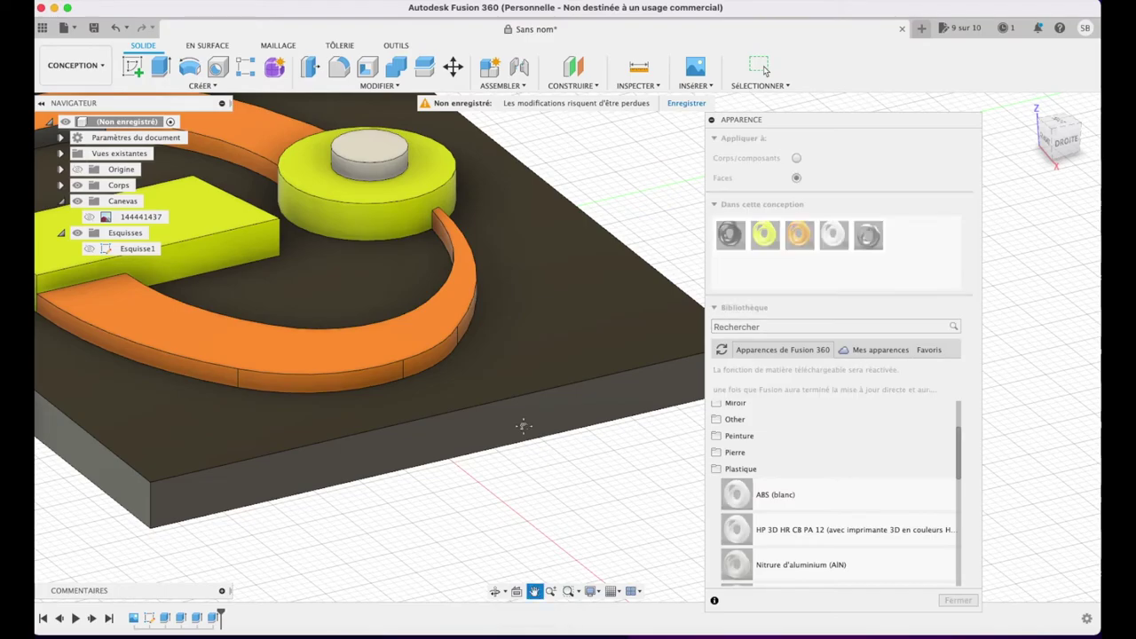
pyautogui.moveTo(522, 426); pyautogui.dragTo(699, 516)
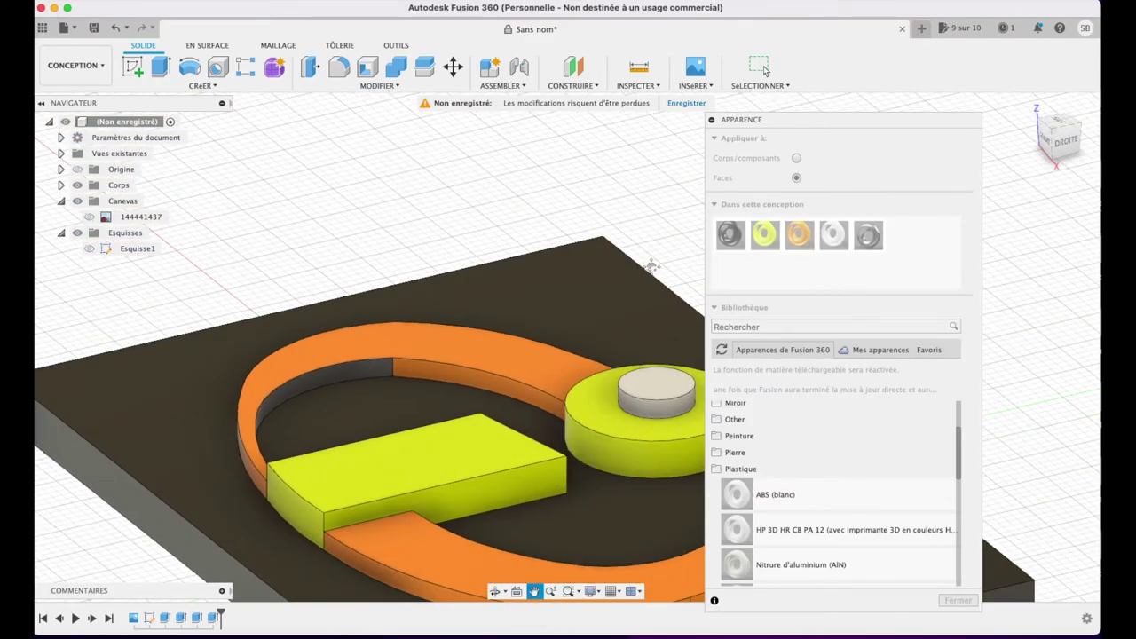
pyautogui.moveTo(799, 234); pyautogui.dragTo(321, 376)
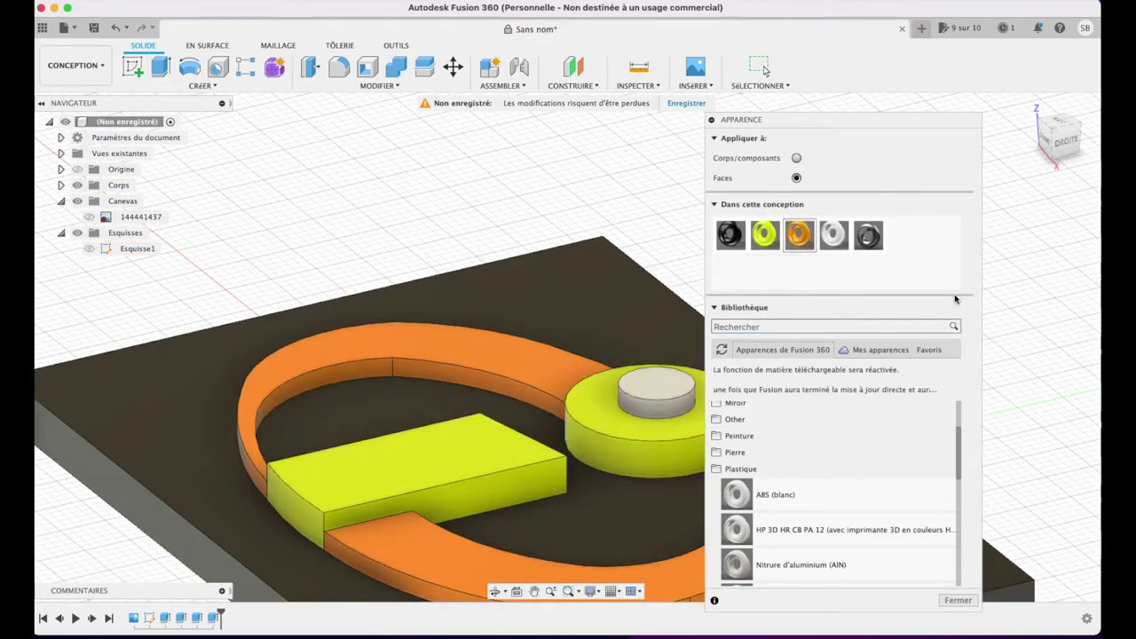
pyautogui.click(1072, 154)
pyautogui.moveTo(799, 234); pyautogui.dragTo(460, 344)
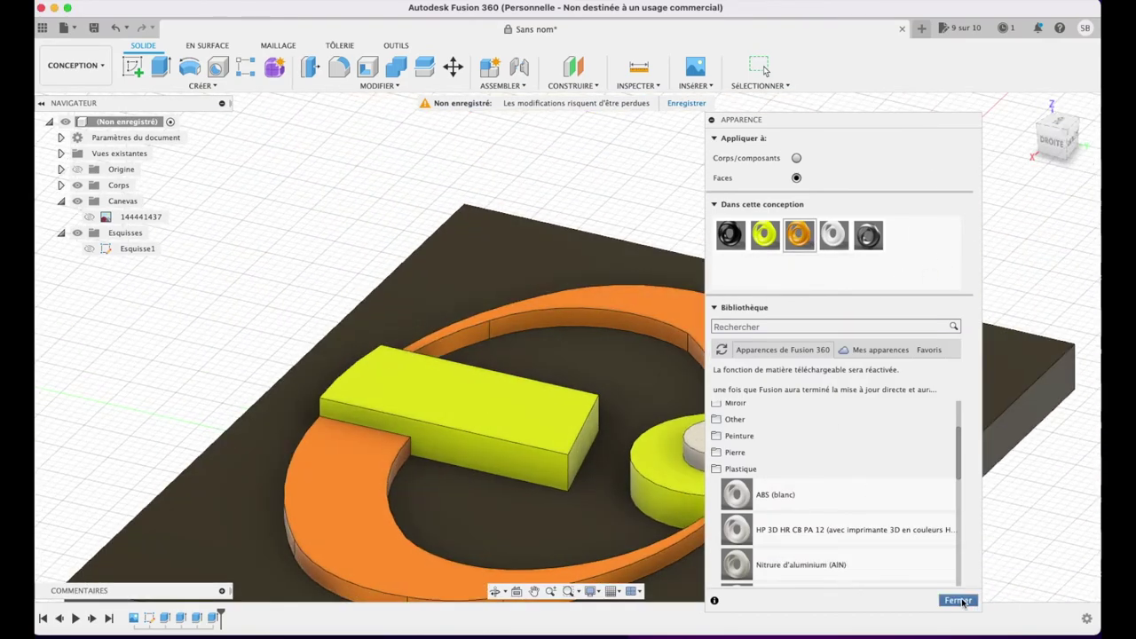
pyautogui.click(957, 600)
pyautogui.click(1029, 105)
# - Switch to the Render workspace, orbit the plaque to the front, and save it as Indestructibles
pyautogui.click(77, 64)
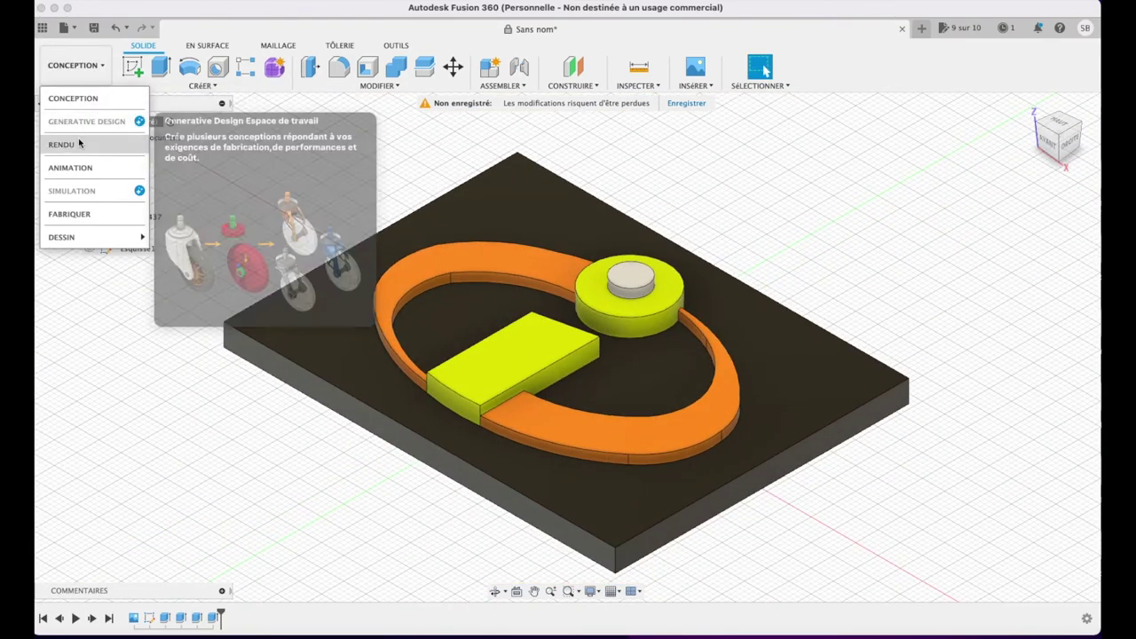
pyautogui.click(78, 140)
pyautogui.moveTo(565, 355)
pyautogui.keyDown('shift'); pyautogui.mouseDown(button='middle')
pyautogui.moveTo(923, 119)
pyautogui.moveTo(1070, 193)
pyautogui.mouseUp(button='middle'); pyautogui.keyUp('shift')
pyautogui.write('Indestructible')
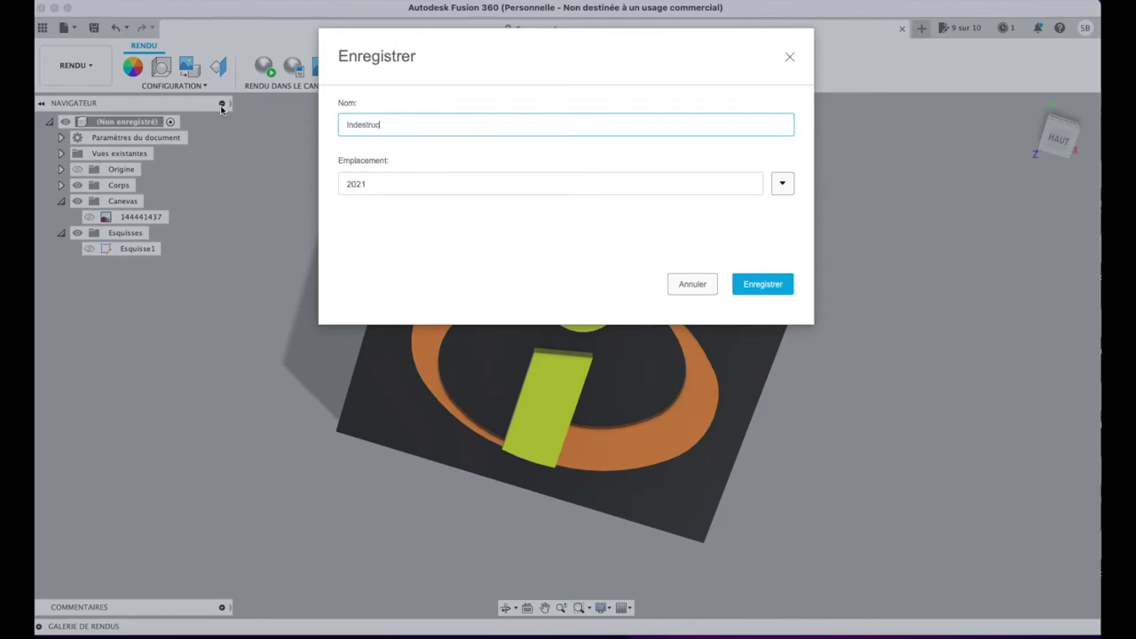
pyautogui.write('s')
pyautogui.press('Return')
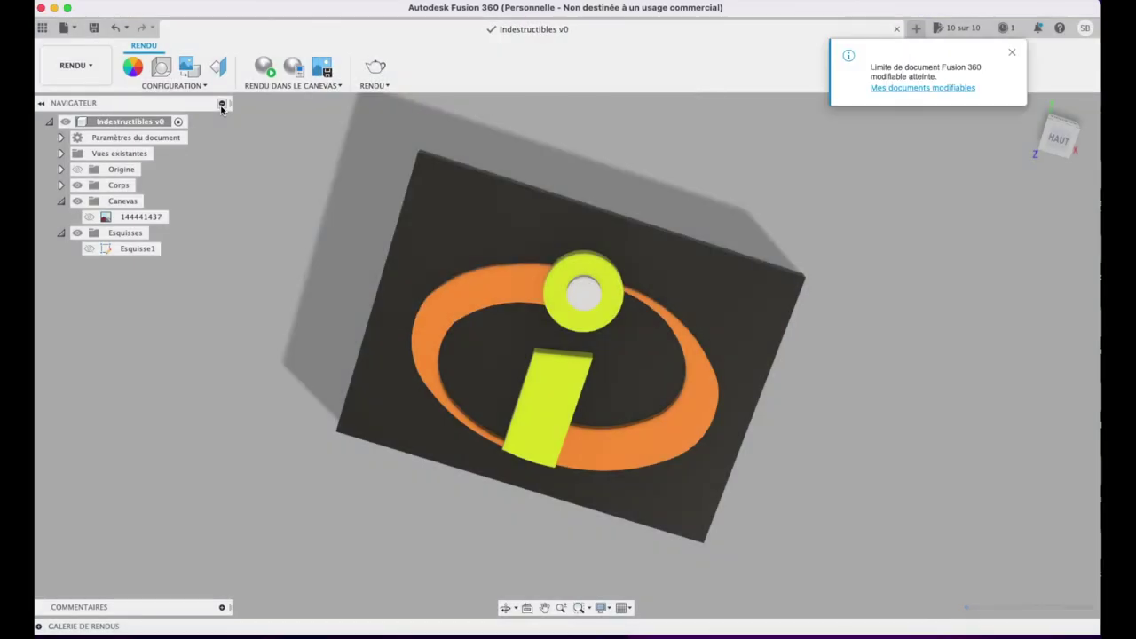